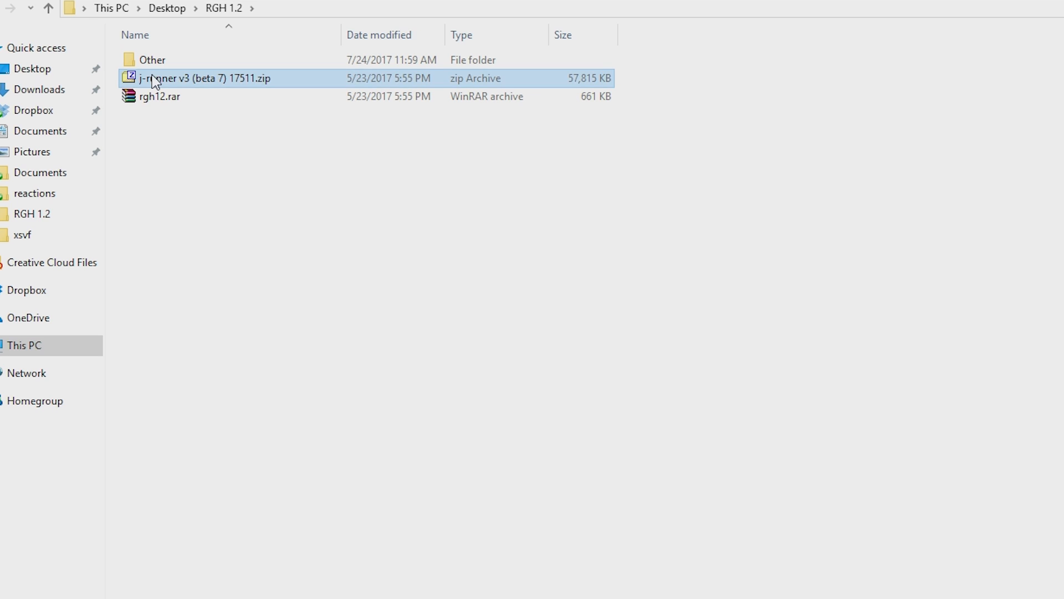
Extract the j-runner v3 (beta 7) 17511.zip archive in place and rgh12.rar into its own rgh12 folder.
{"action": "right_click", "coordinate": [164, 82]}
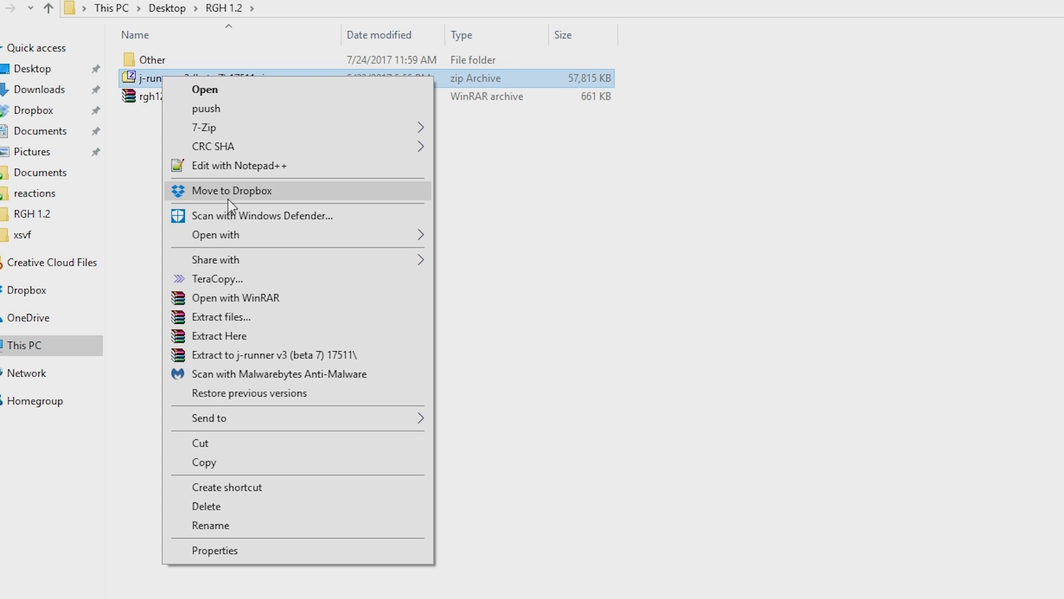
{"action": "left_click", "coordinate": [290, 336]}
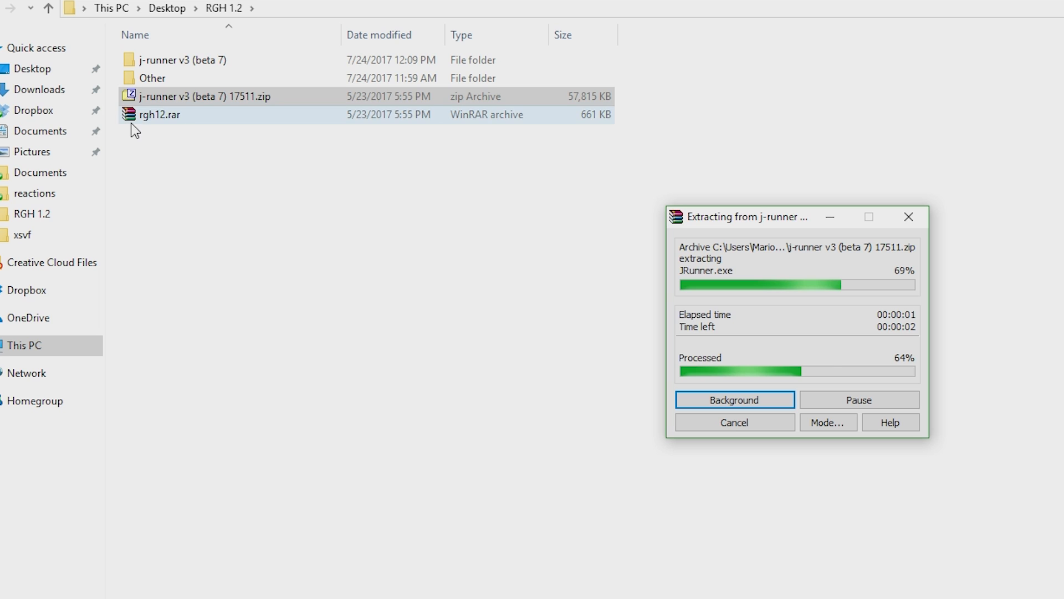
{"action": "right_click", "coordinate": [150, 114]}
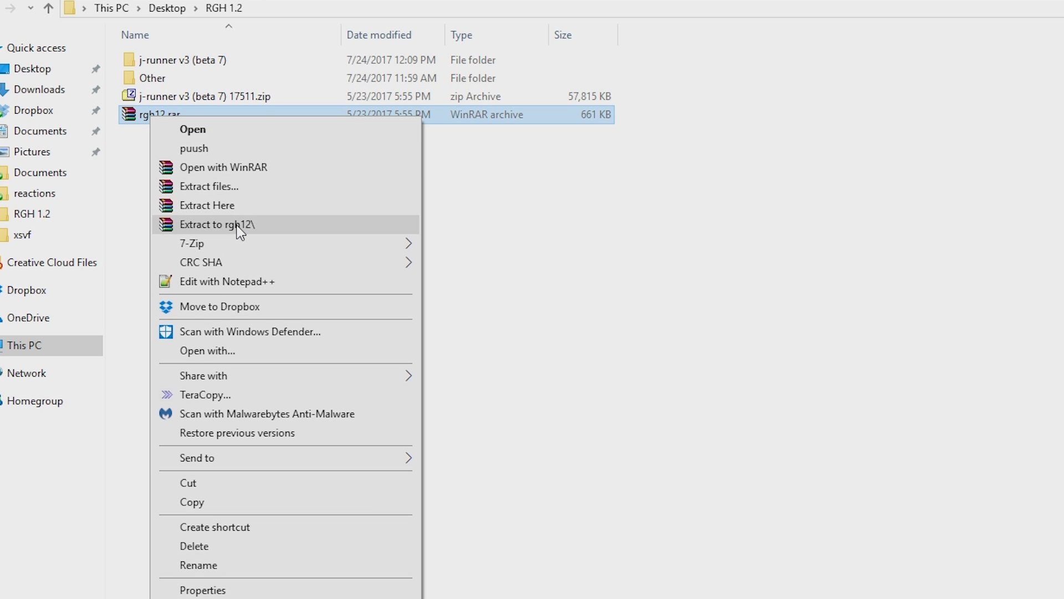
{"action": "left_click", "coordinate": [252, 224]}
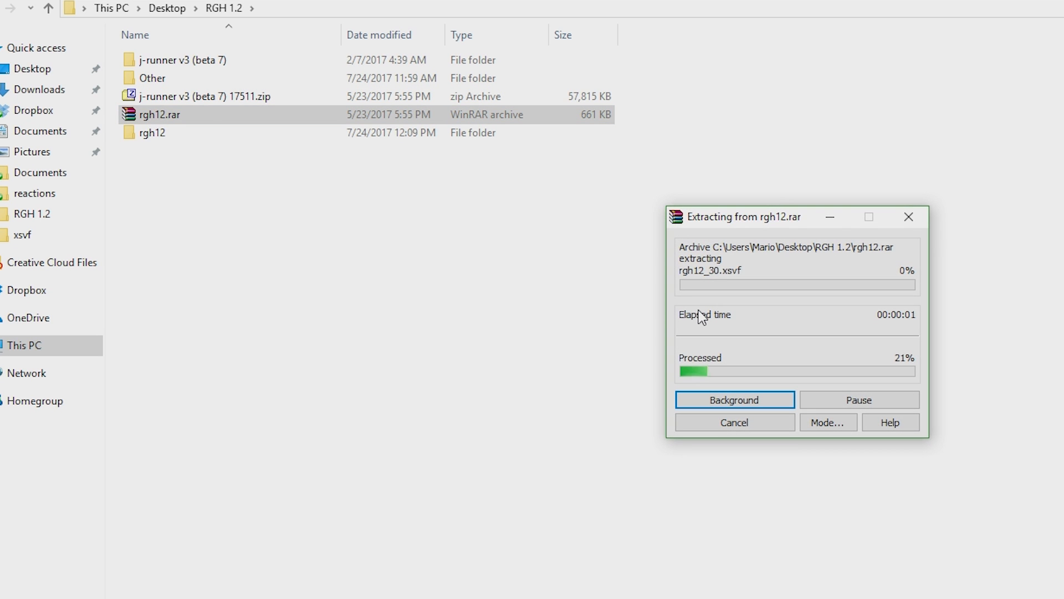
{"action": "left_click", "coordinate": [285, 115]}
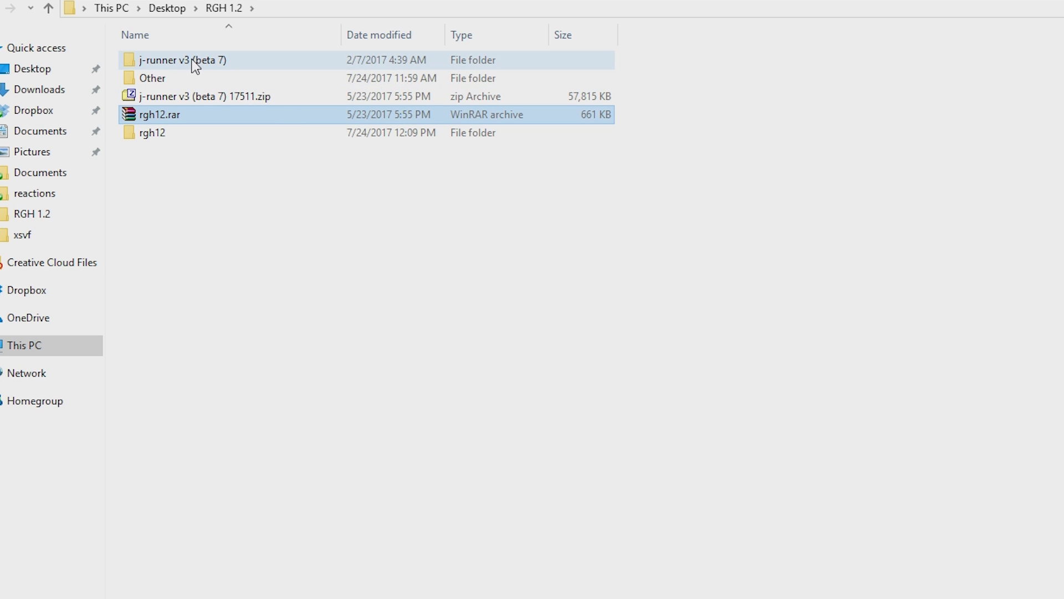
Launch JRunner.exe from the extracted j-runner v3 (beta 7) folder.
{"action": "left_click", "coordinate": [195, 66]}
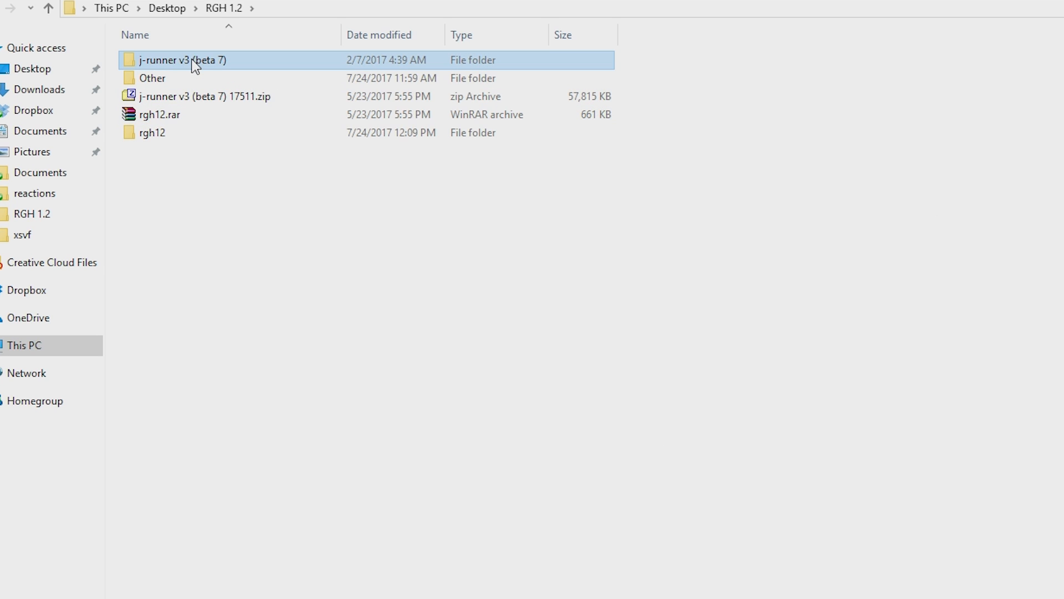
{"action": "double_click", "coordinate": [196, 65]}
{"action": "key", "text": "Down"}
{"action": "key", "text": "Down"}
{"action": "key", "text": "Down"}
{"action": "key", "text": "Down"}
{"action": "key", "text": "Down"}
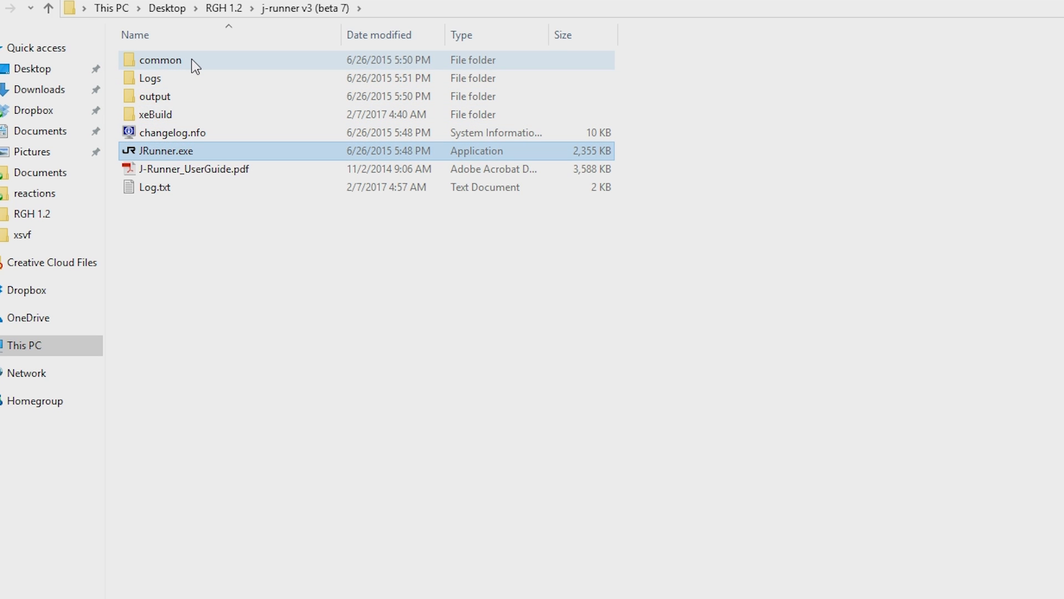
{"action": "right_click", "coordinate": [197, 154]}
{"action": "left_click", "coordinate": [260, 179]}
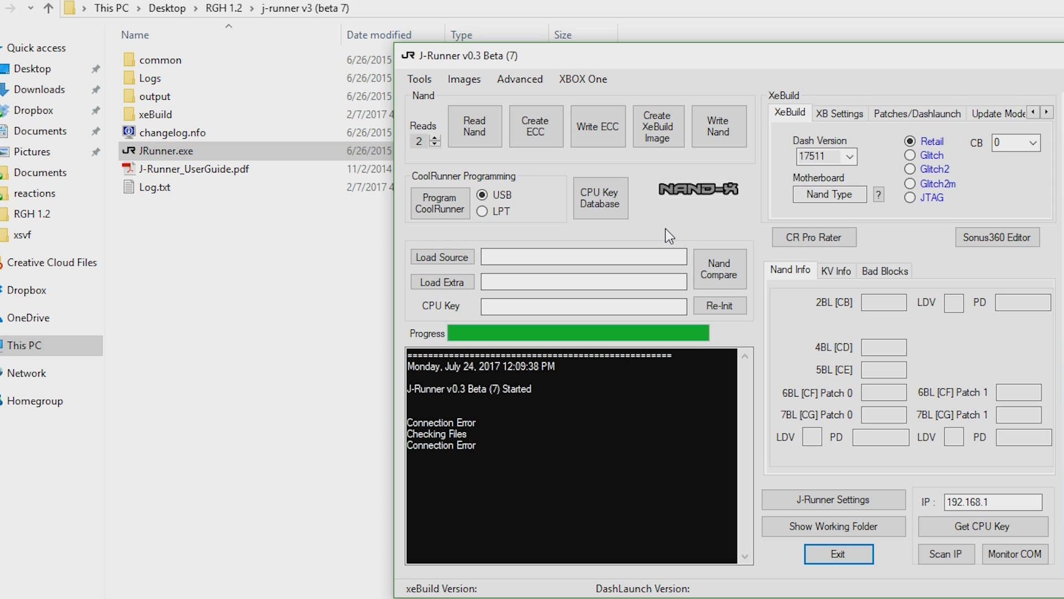
Open the Custom Nand/CR Functions dialog and choose the Xsvf command.
{"action": "left_click", "coordinate": [519, 81]}
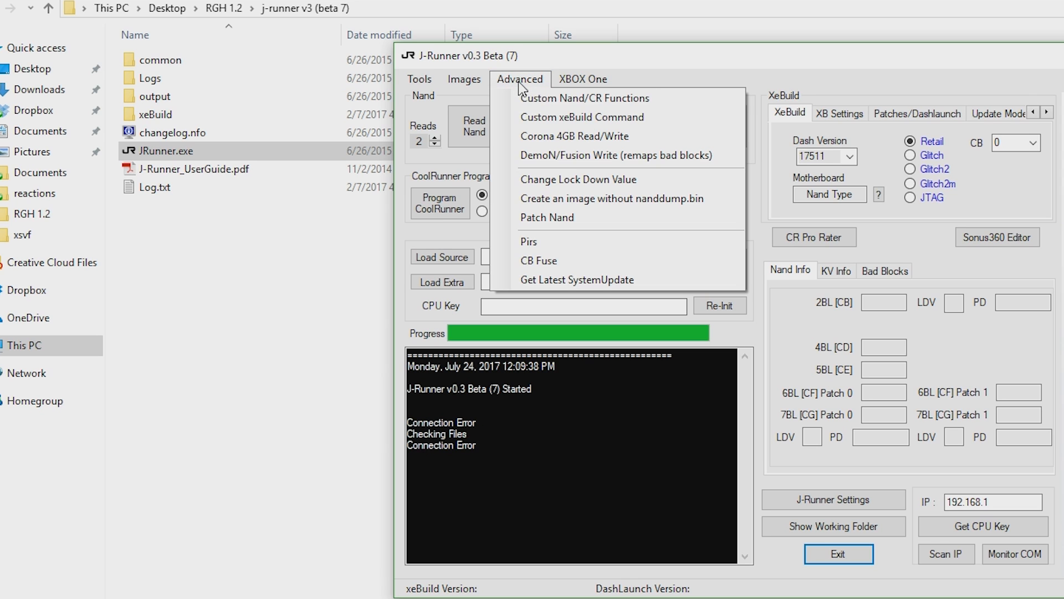
{"action": "left_click", "coordinate": [563, 99]}
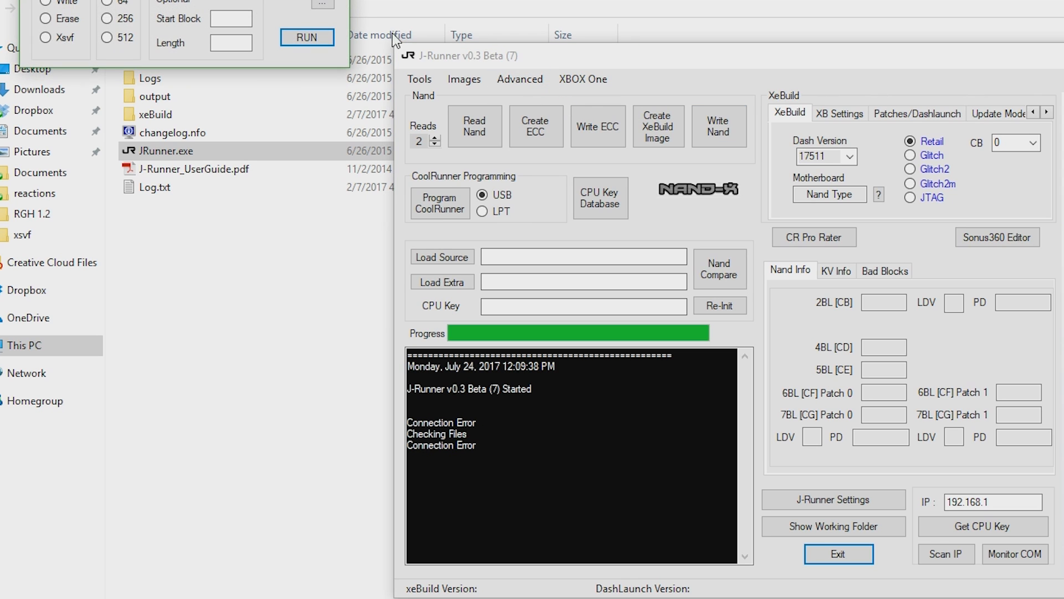
{"action": "left_click_drag", "start_coordinate": [554, 106], "coordinate": [581, 122]}
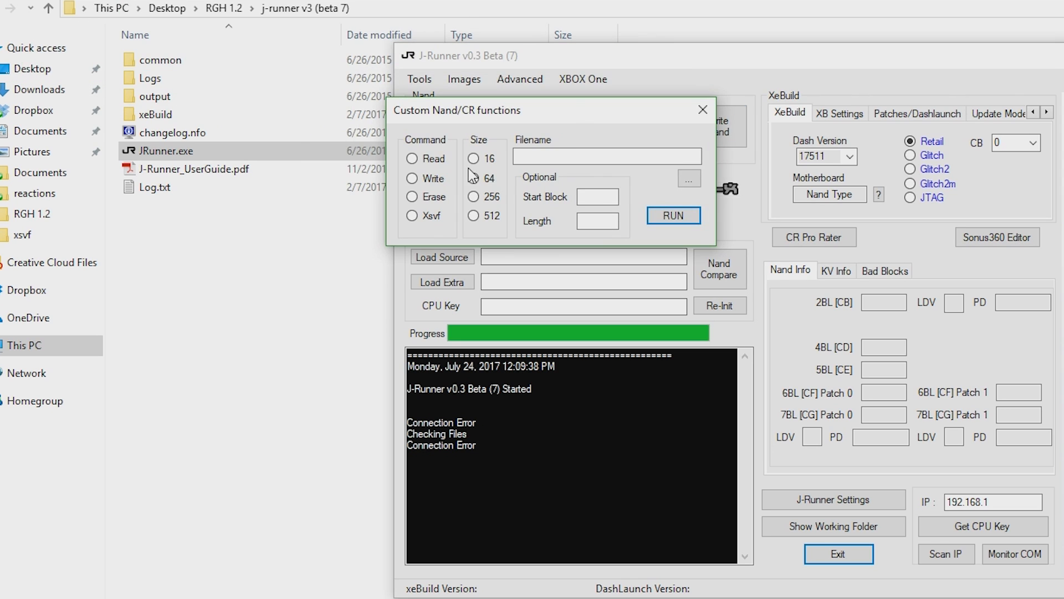
{"action": "left_click", "coordinate": [412, 215]}
{"action": "left_click", "coordinate": [628, 159]}
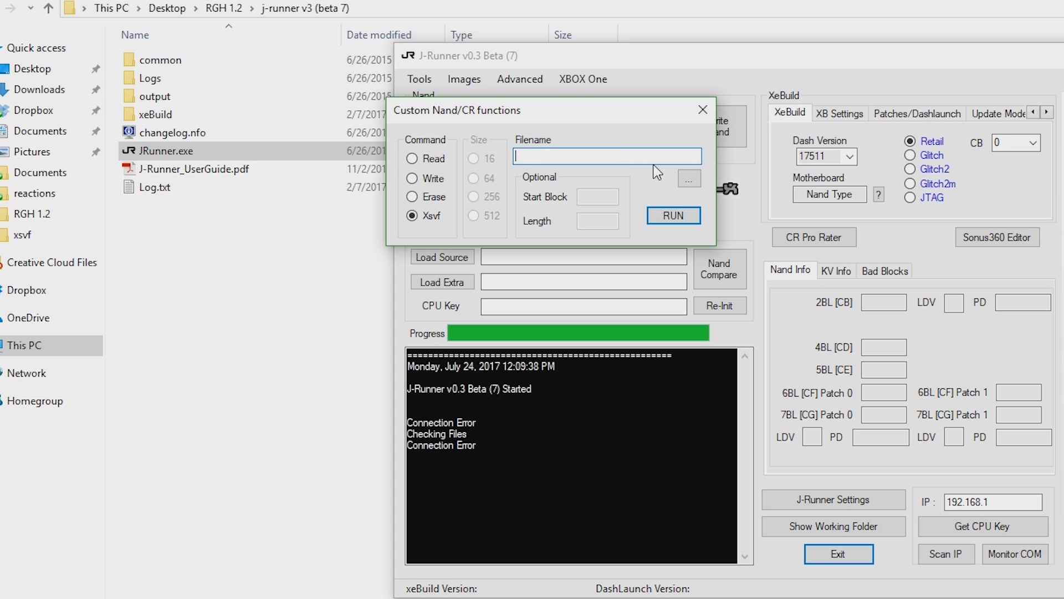
Flash rgh12_18.xsvf from rgh12\try_these_first\matrix\xsvf to the CoolRunner, and close the custom functions dialog.
{"action": "left_click", "coordinate": [689, 178]}
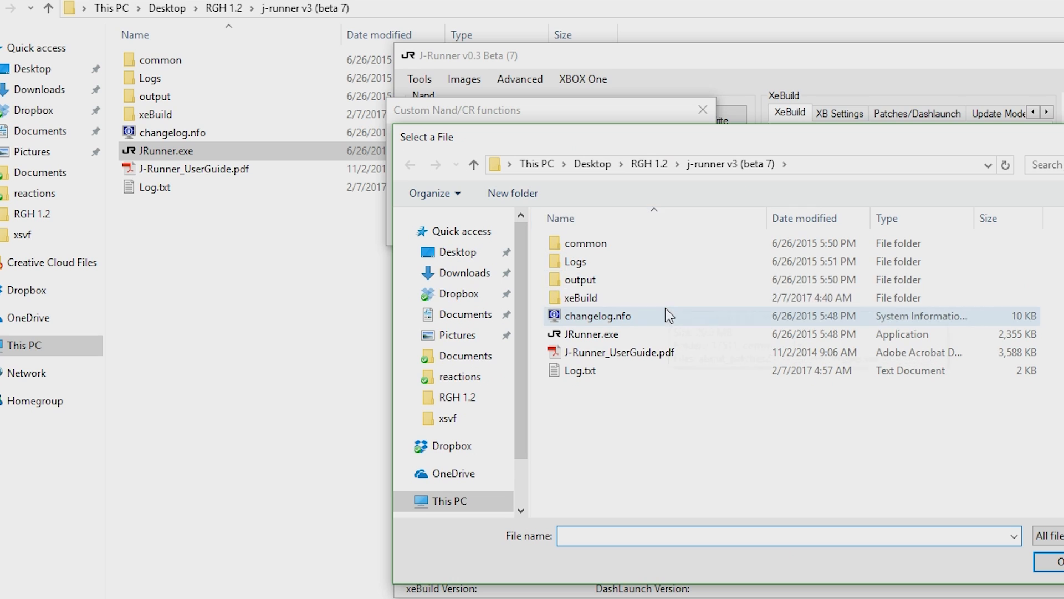
{"action": "left_click", "coordinate": [649, 165]}
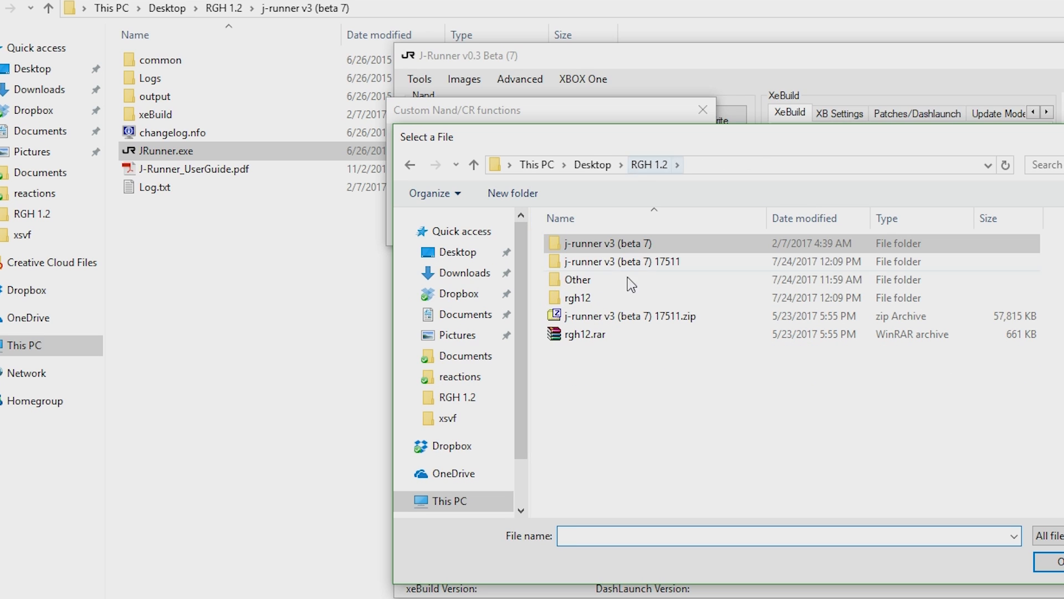
{"action": "double_click", "coordinate": [580, 300]}
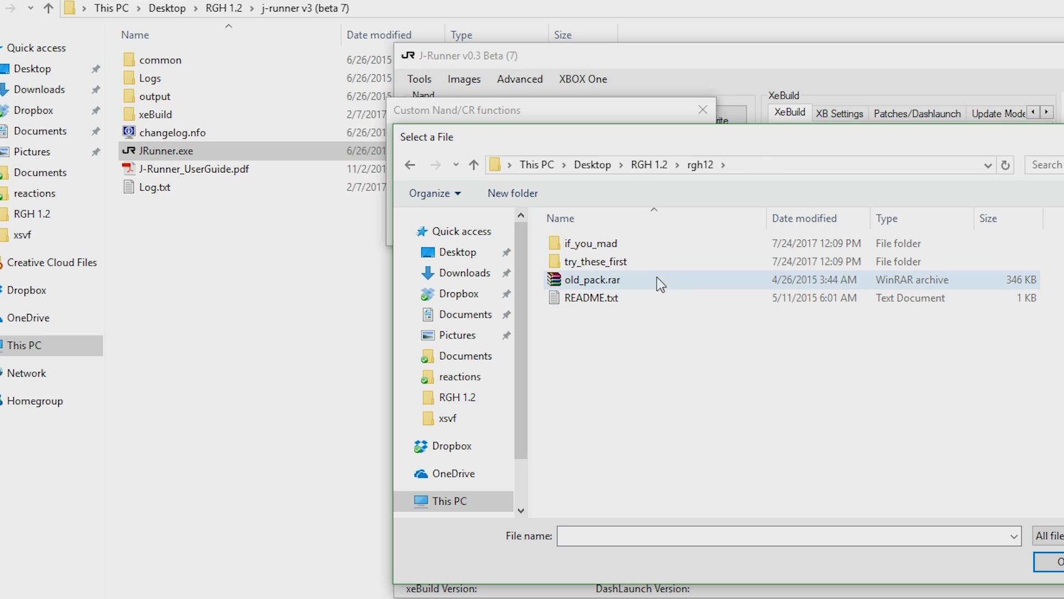
{"action": "double_click", "coordinate": [617, 262]}
{"action": "left_click", "coordinate": [617, 261]}
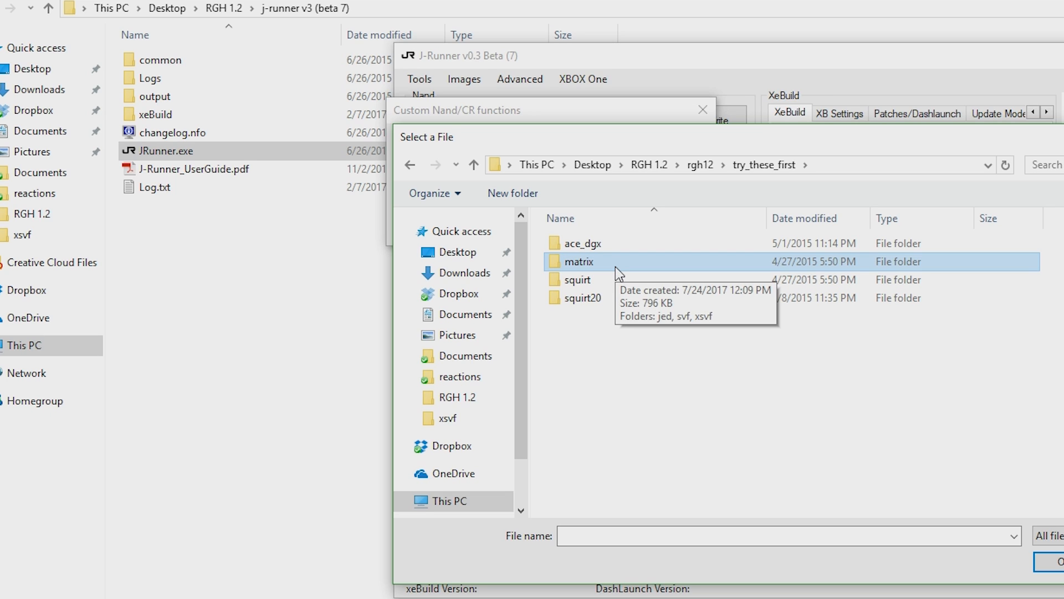
{"action": "double_click", "coordinate": [615, 267]}
{"action": "left_click", "coordinate": [586, 281]}
{"action": "double_click", "coordinate": [587, 280]}
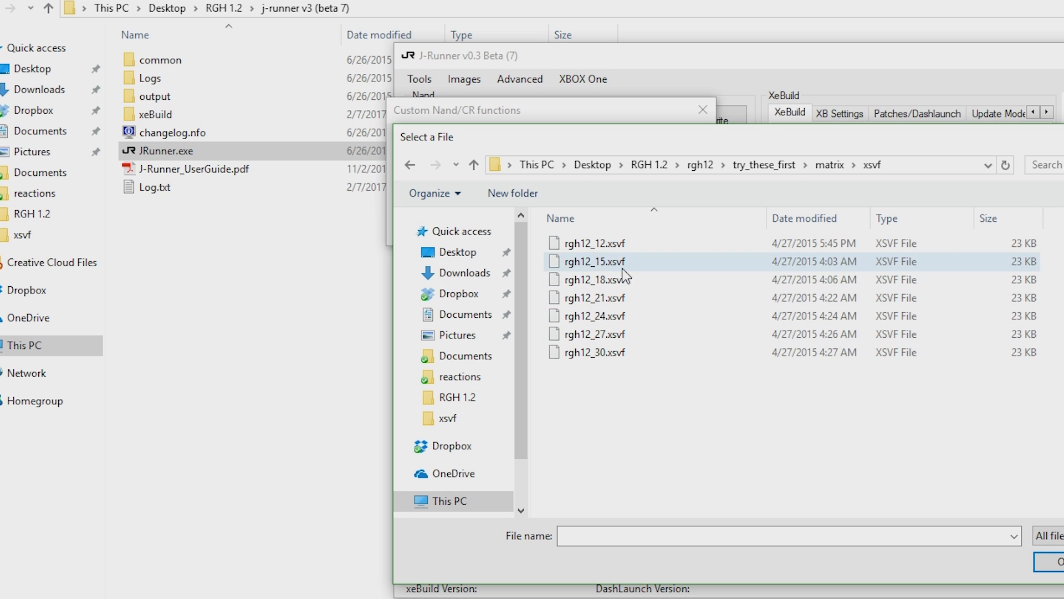
{"action": "left_click", "coordinate": [640, 287]}
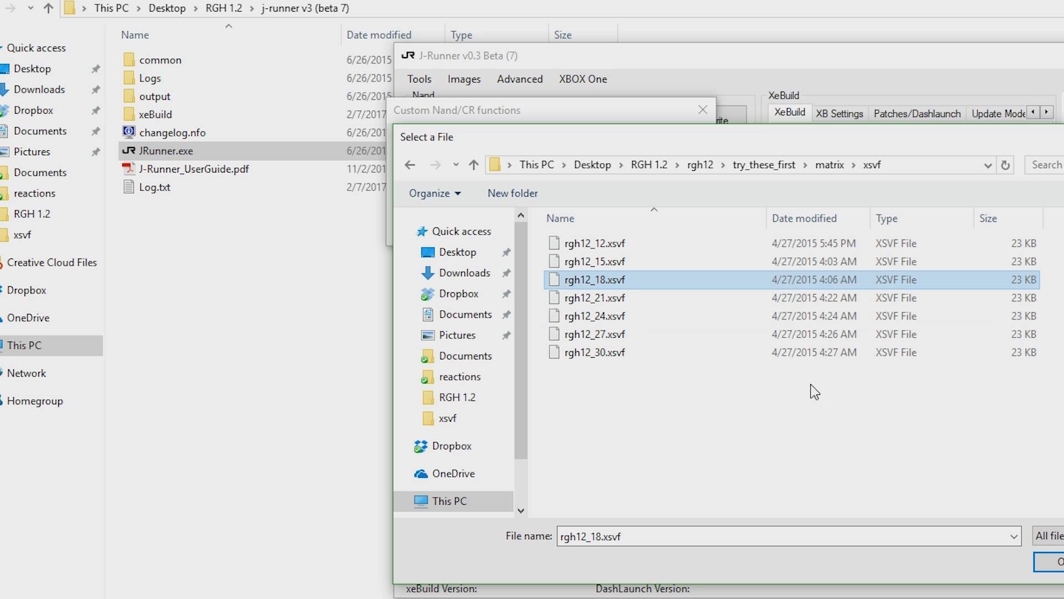
{"action": "left_click", "coordinate": [1048, 561]}
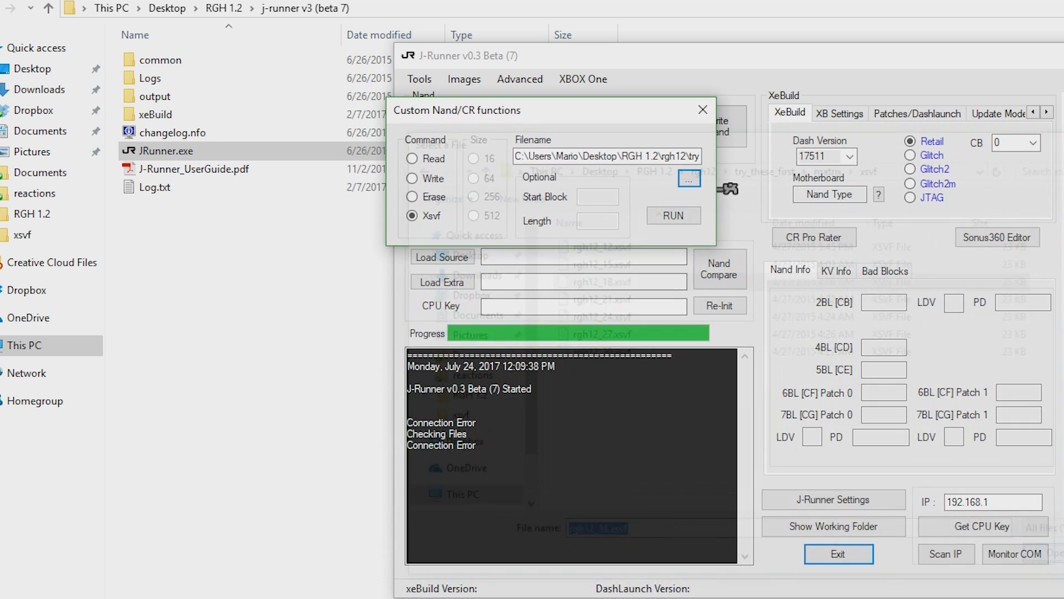
{"action": "left_click", "coordinate": [683, 216]}
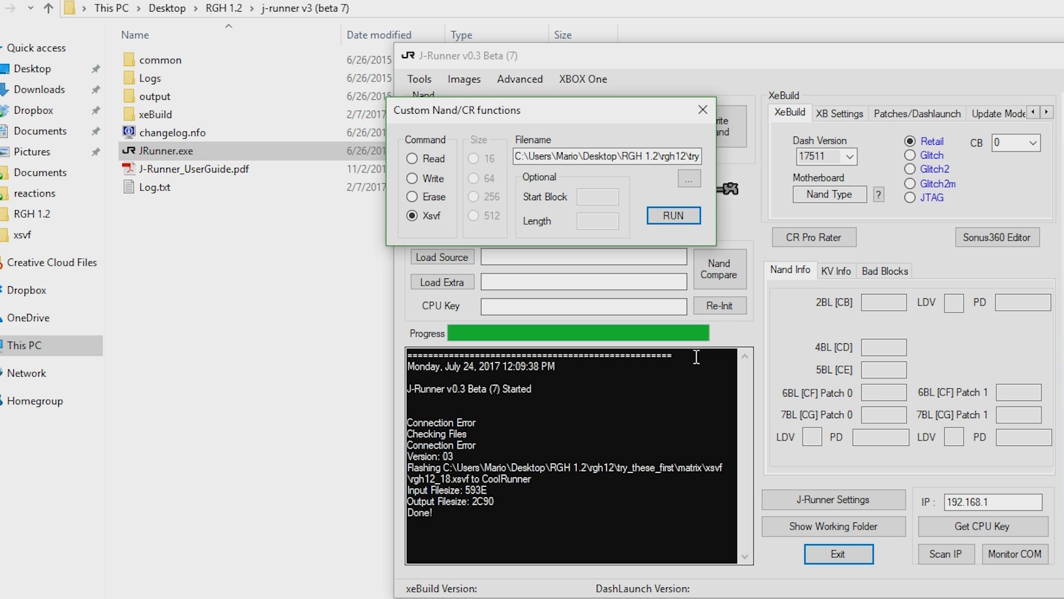
{"action": "left_click", "coordinate": [702, 109]}
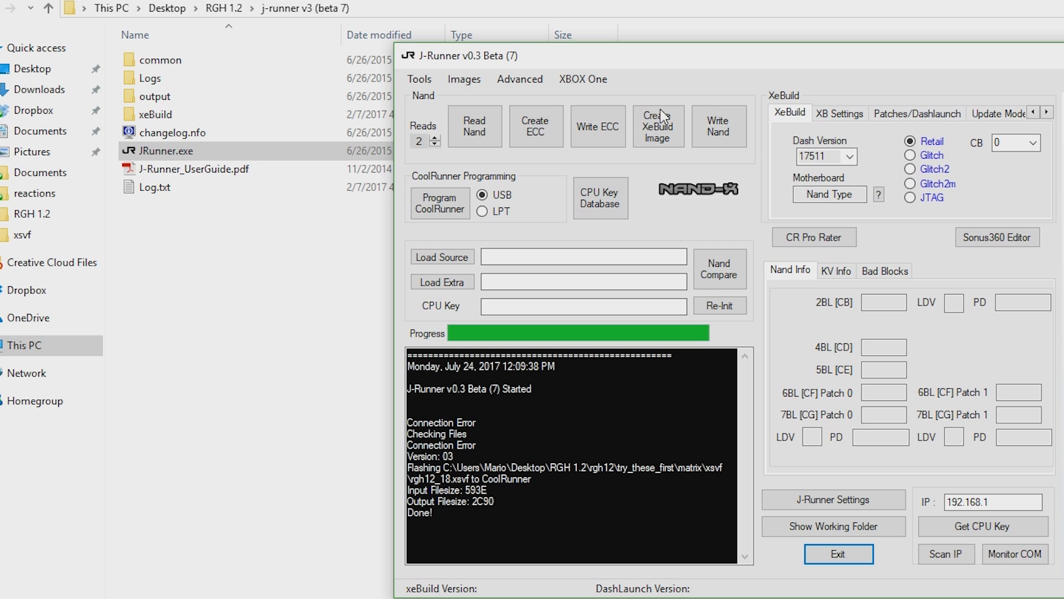
Read the console's nand twice with Jasper 256MB as the motherboard type.
{"action": "left_click", "coordinate": [471, 139]}
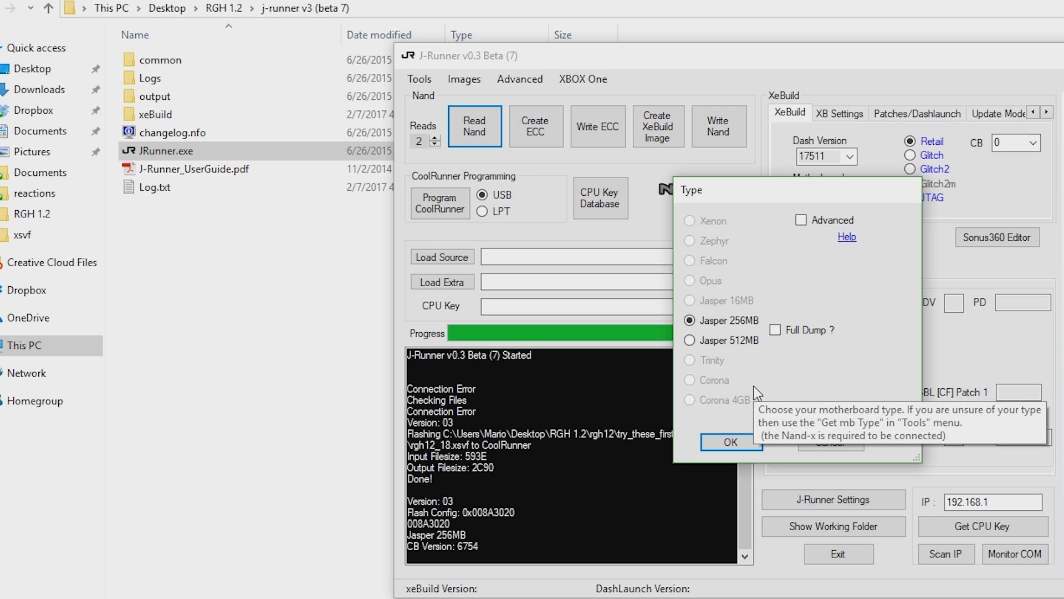
{"action": "left_click", "coordinate": [729, 443]}
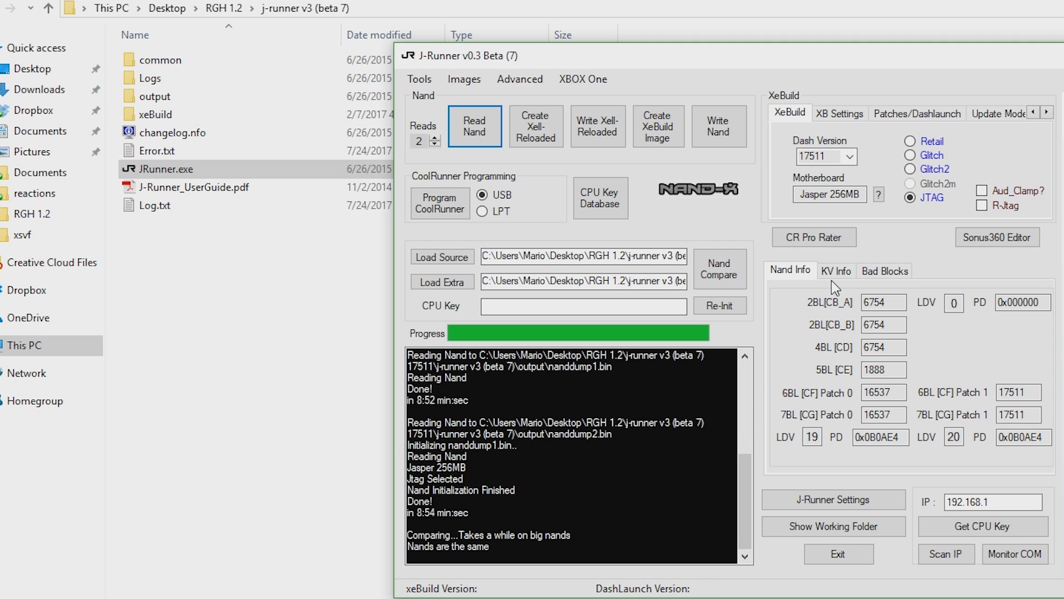
Check the nand dump's KV info and bad blocks, and set the XeBuild image type to Glitch2.
{"action": "left_click", "coordinate": [849, 270]}
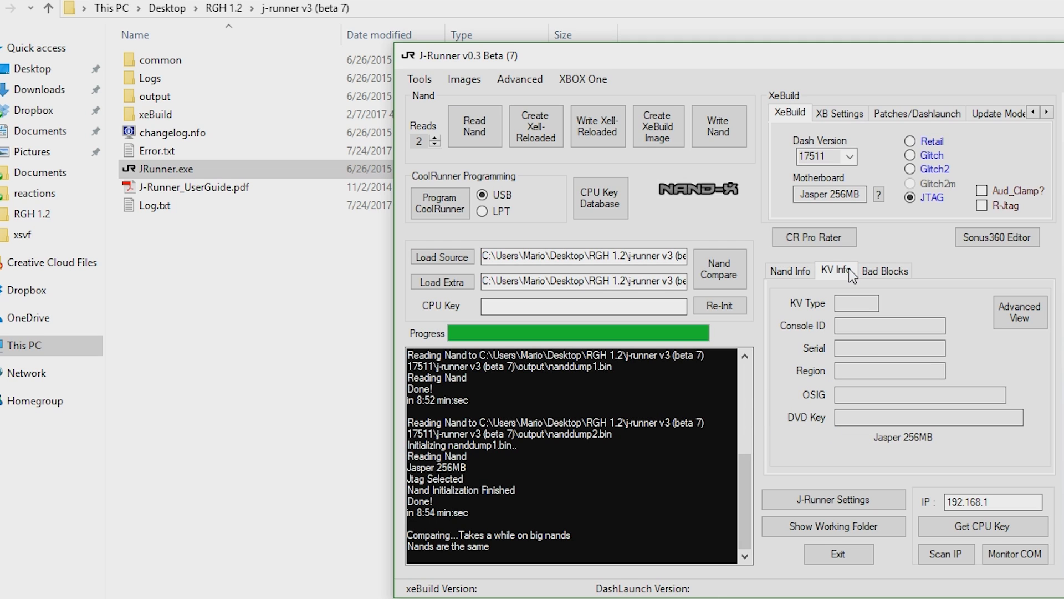
{"action": "left_click", "coordinate": [882, 271]}
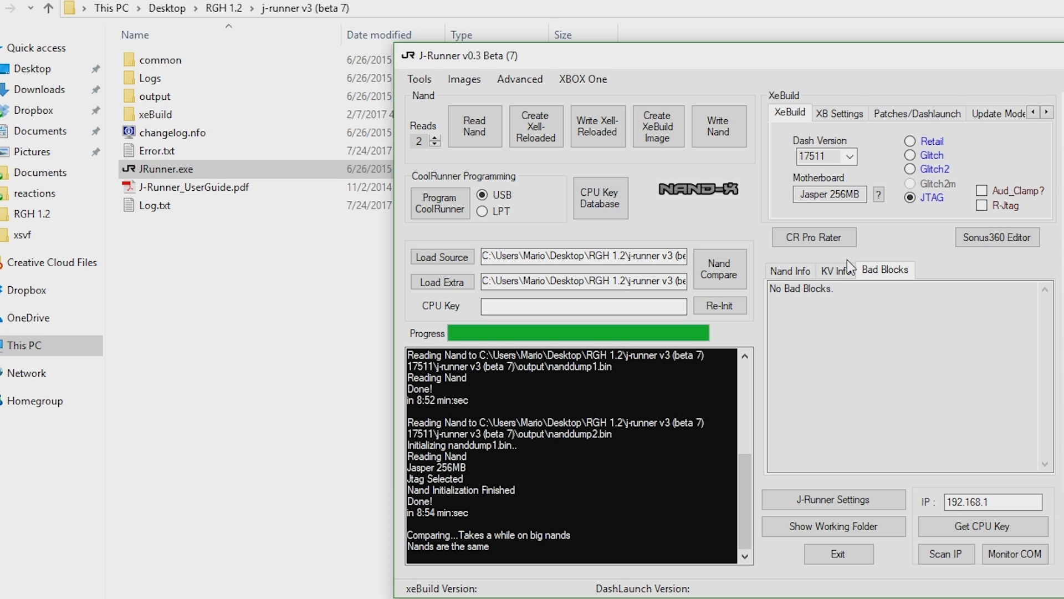
{"action": "left_click", "coordinate": [845, 270]}
{"action": "left_click", "coordinate": [871, 269]}
{"action": "left_click", "coordinate": [801, 271]}
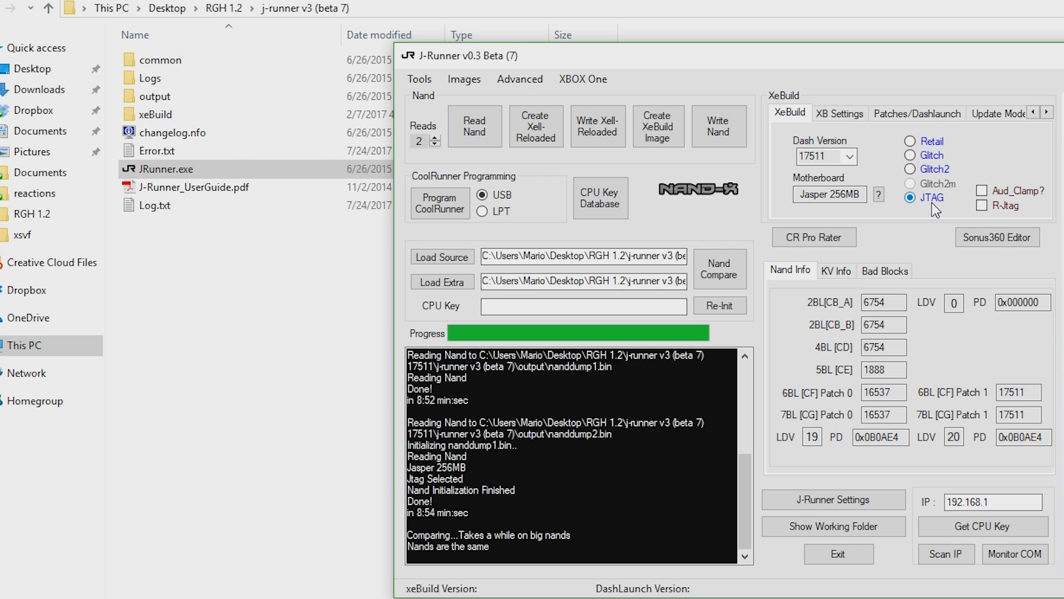
{"action": "left_click", "coordinate": [940, 171]}
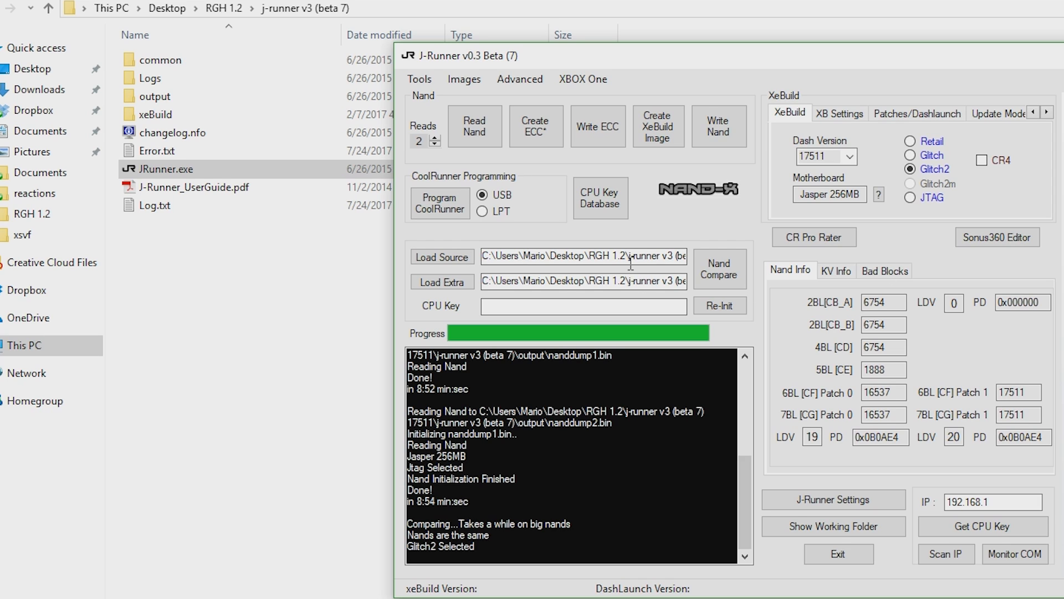
Open the output folder holding the nand dumps inside j-runner v3 (beta 7) 17511\j-runner v3 (beta 7).
{"action": "mouse_move", "coordinate": [621, 255]}
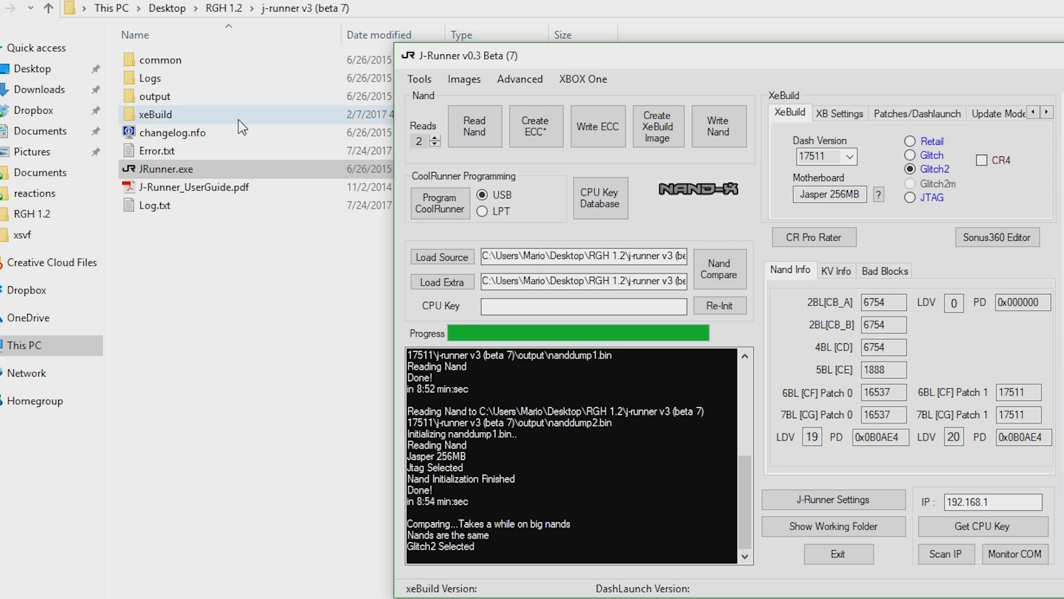
{"action": "left_click", "coordinate": [168, 104]}
{"action": "double_click", "coordinate": [168, 104]}
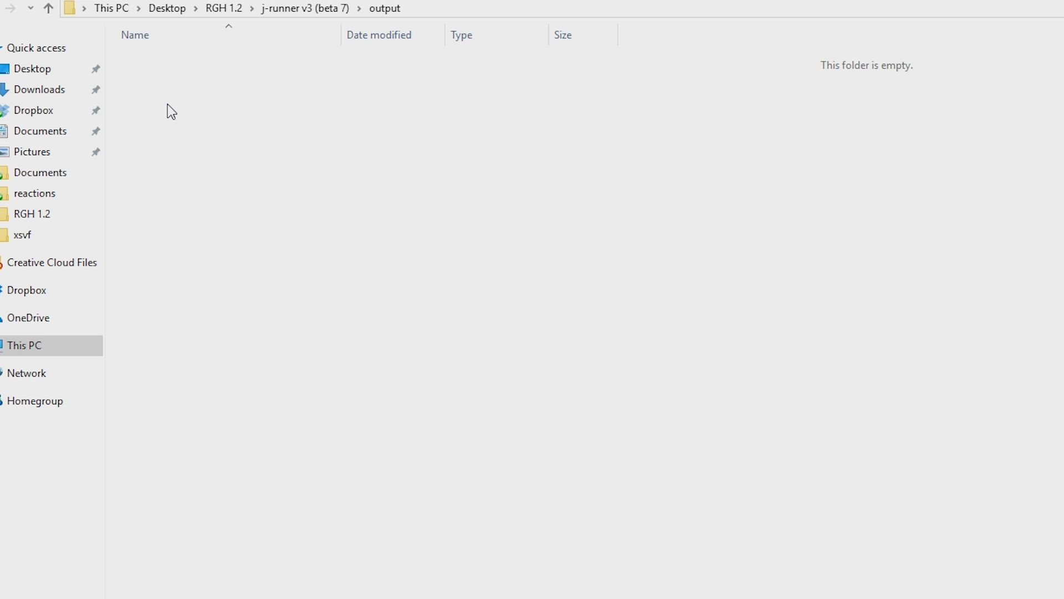
{"action": "key", "text": "alt+Left"}
{"action": "key", "text": "alt+Left"}
{"action": "key", "text": "Down"}
{"action": "key", "text": "Return"}
{"action": "key", "text": "Return"}
{"action": "key", "text": "Return"}
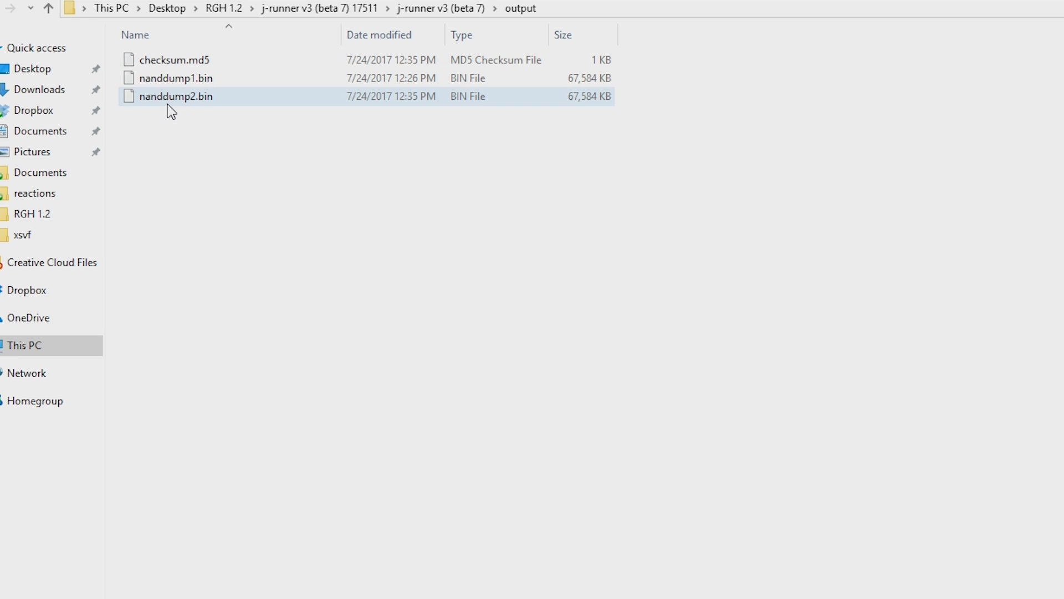
Copy the output folder with the nand dumps into the RGH 1.2 folder.
{"action": "key", "text": "Down"}
{"action": "key", "text": "ctrl+a"}
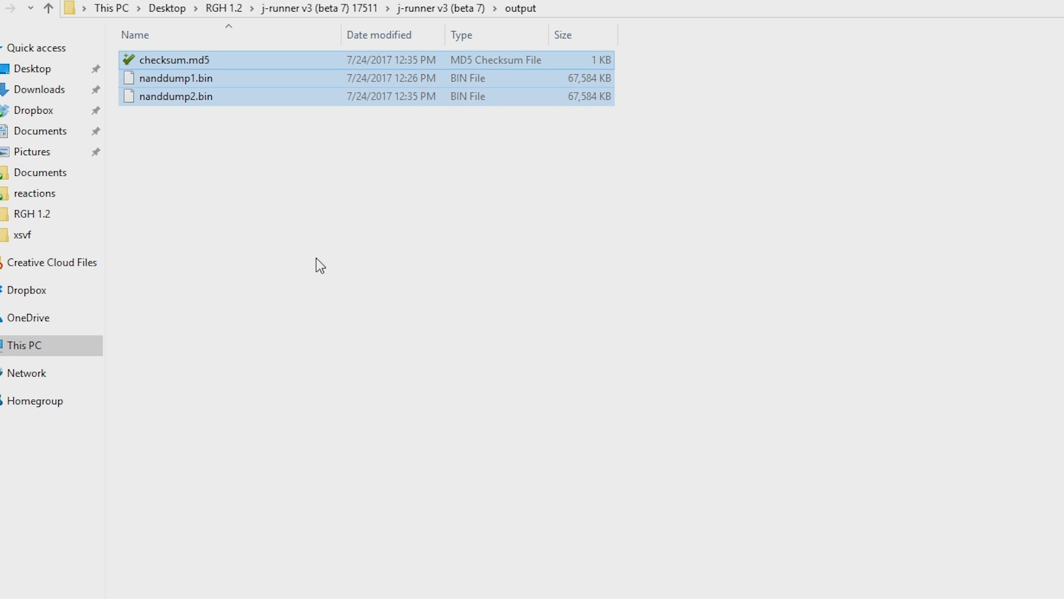
{"action": "key", "text": "BackSpace"}
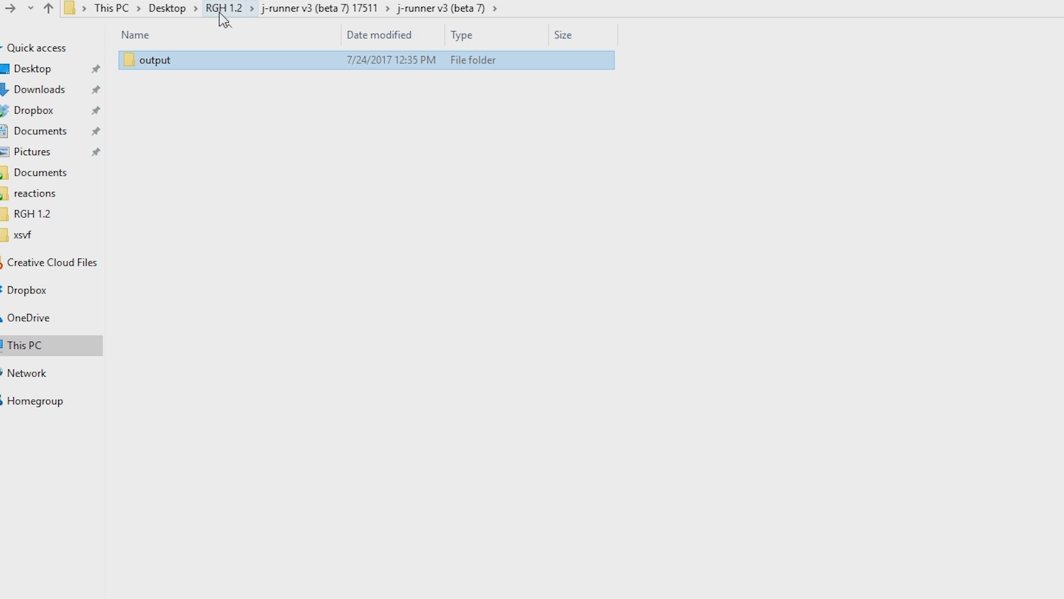
{"action": "left_click", "coordinate": [220, 11]}
{"action": "left_click", "coordinate": [240, 253]}
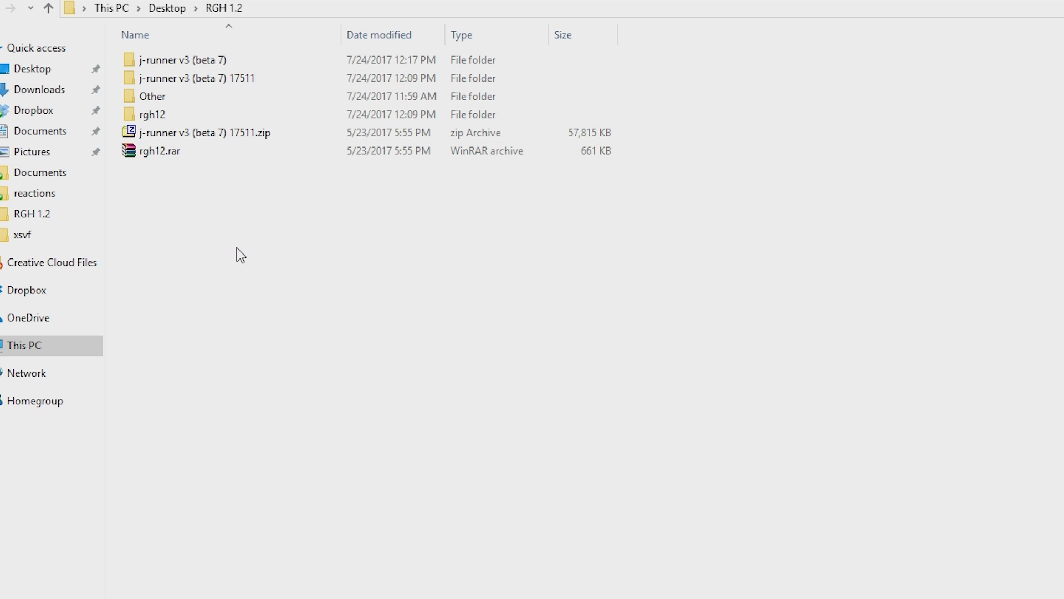
{"action": "key", "text": "ctrl+v"}
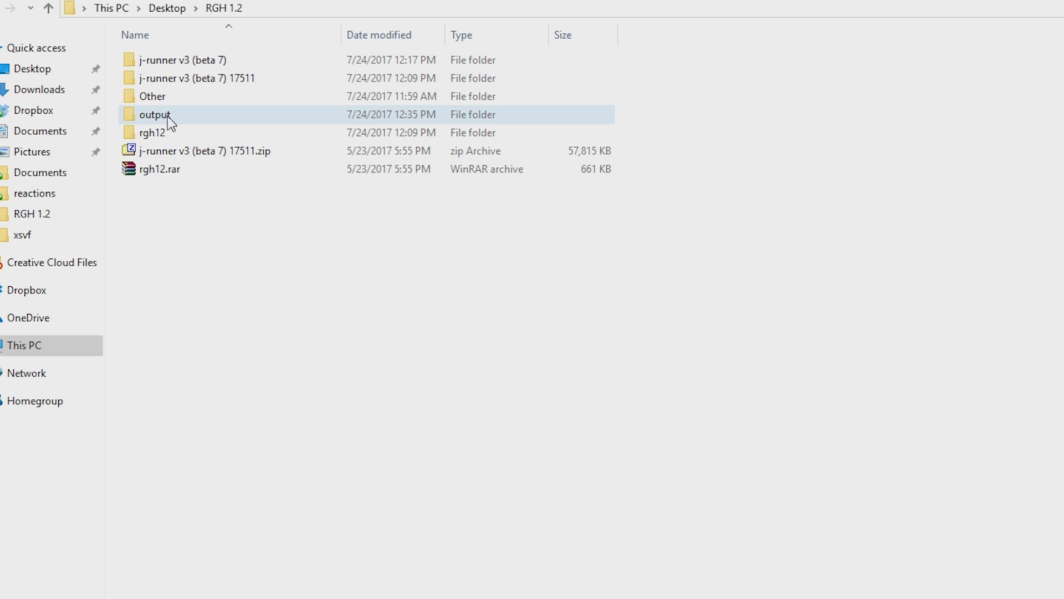
Rename the copied output folder as RGH 1.2 Backup NANDS.
{"action": "left_click", "coordinate": [167, 116]}
{"action": "left_click", "coordinate": [167, 115]}
{"action": "type", "text": "RGH 1.2 Backup NANDS"}
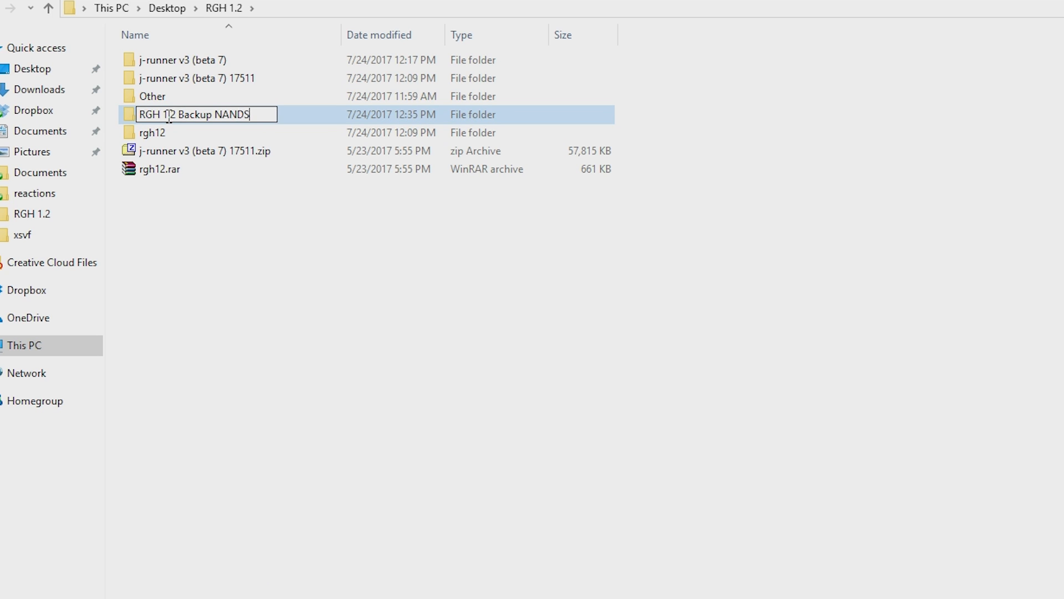
Apply the backup folder's new name and create the ECC image for the Jasper 256MB console in J-Runner.
{"action": "key", "text": "Return"}
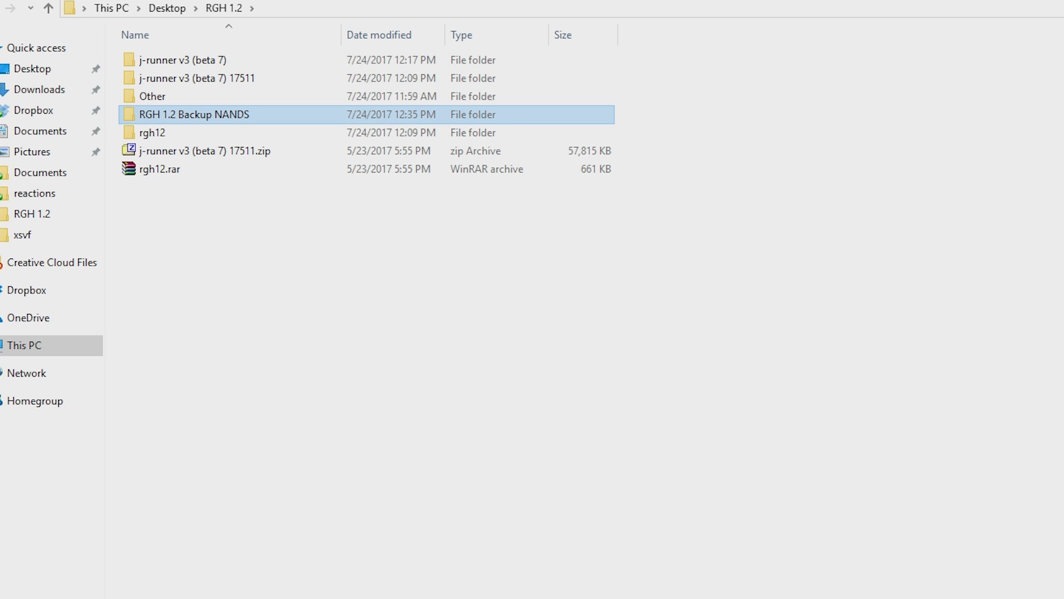
{"action": "key", "text": "alt+Tab"}
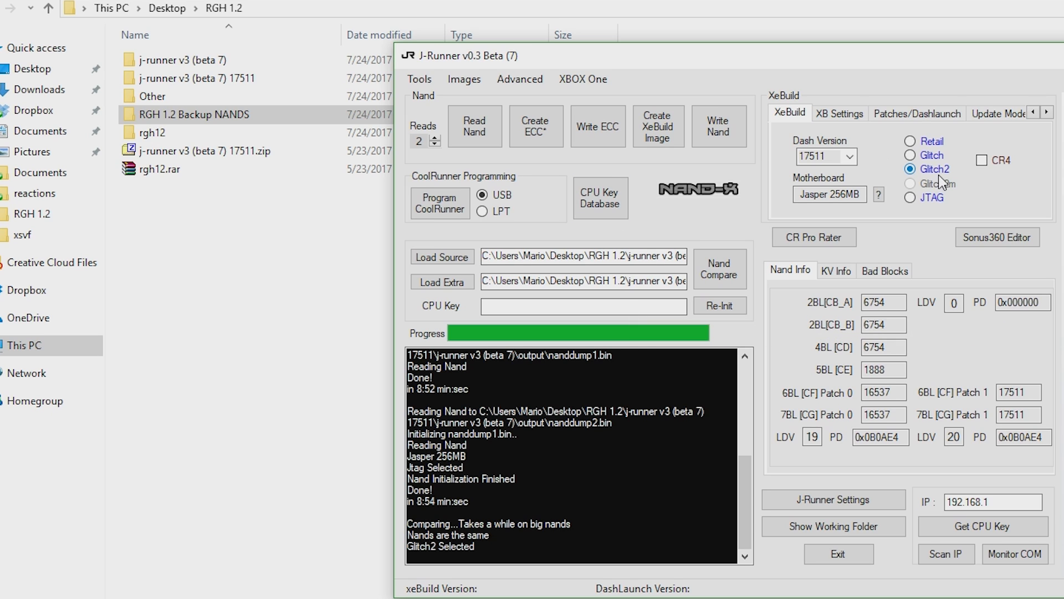
{"action": "left_click", "coordinate": [541, 127]}
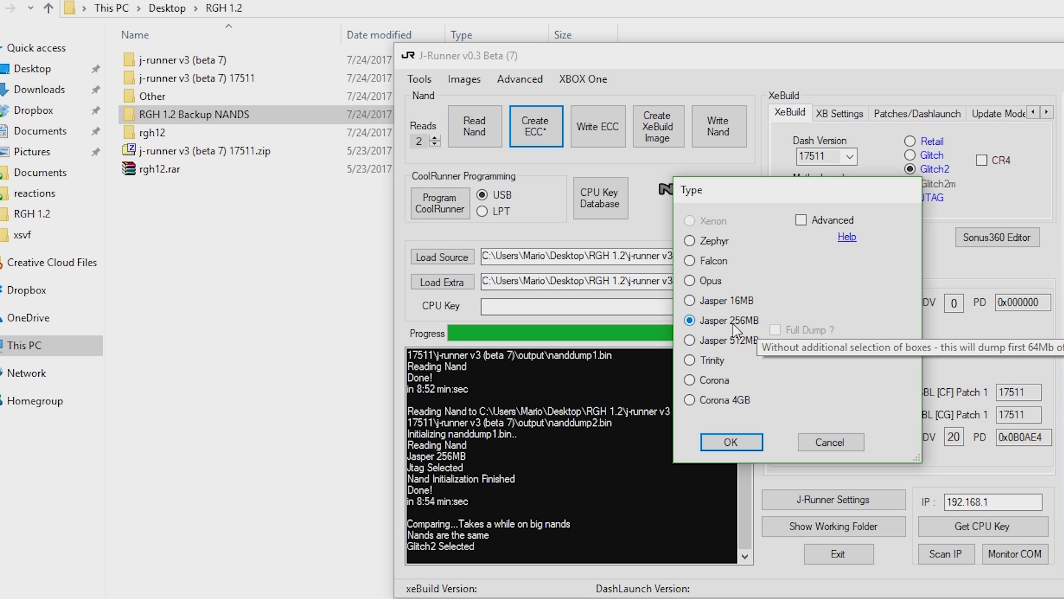
{"action": "left_click", "coordinate": [720, 446]}
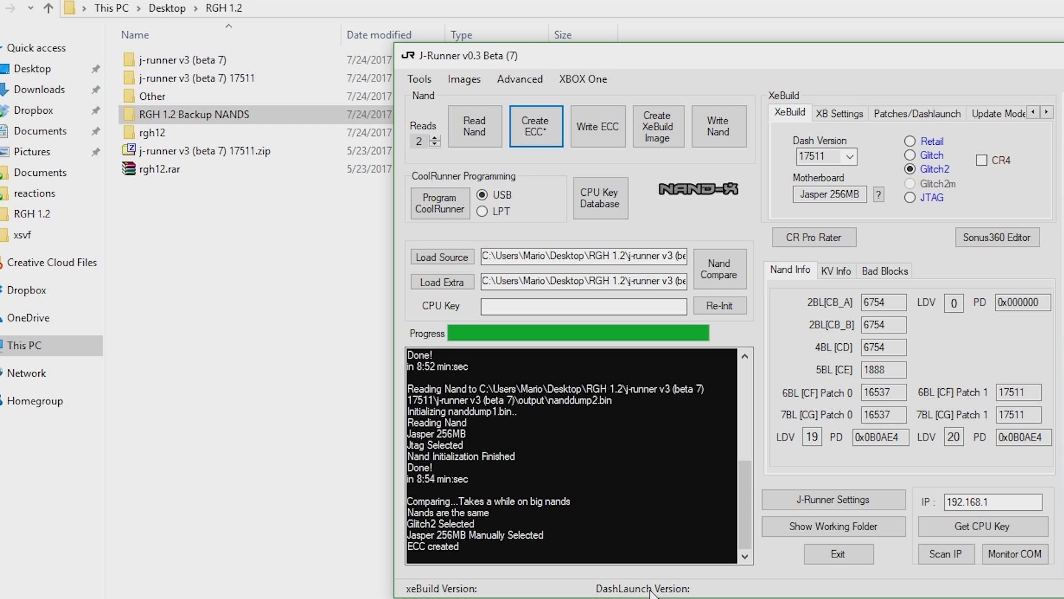
Write the created ECC image to the console's nand with Jasper 256MB as the type.
{"action": "left_click", "coordinate": [598, 120]}
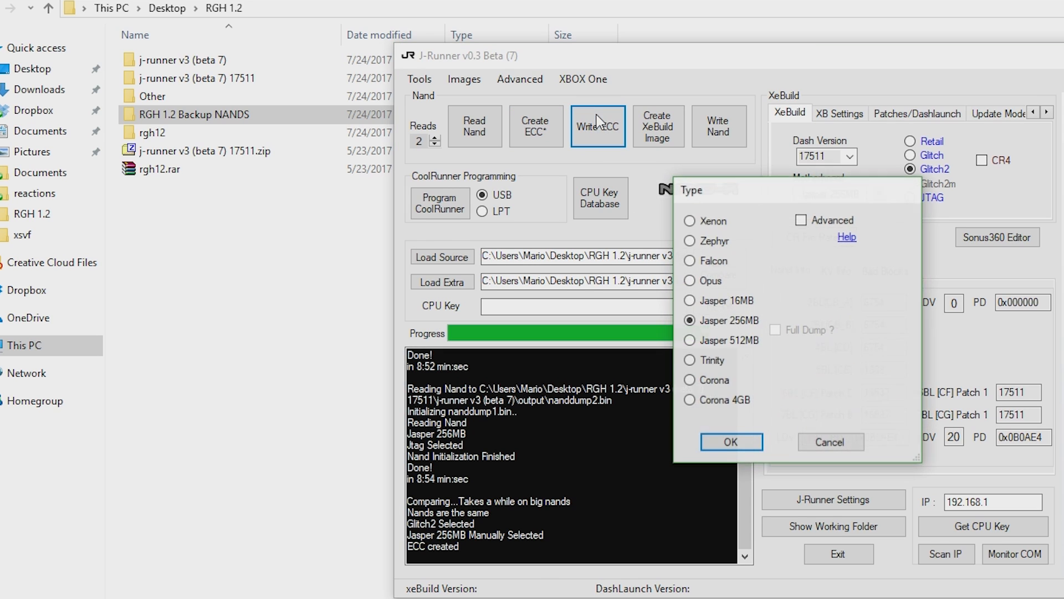
{"action": "left_click", "coordinate": [731, 442]}
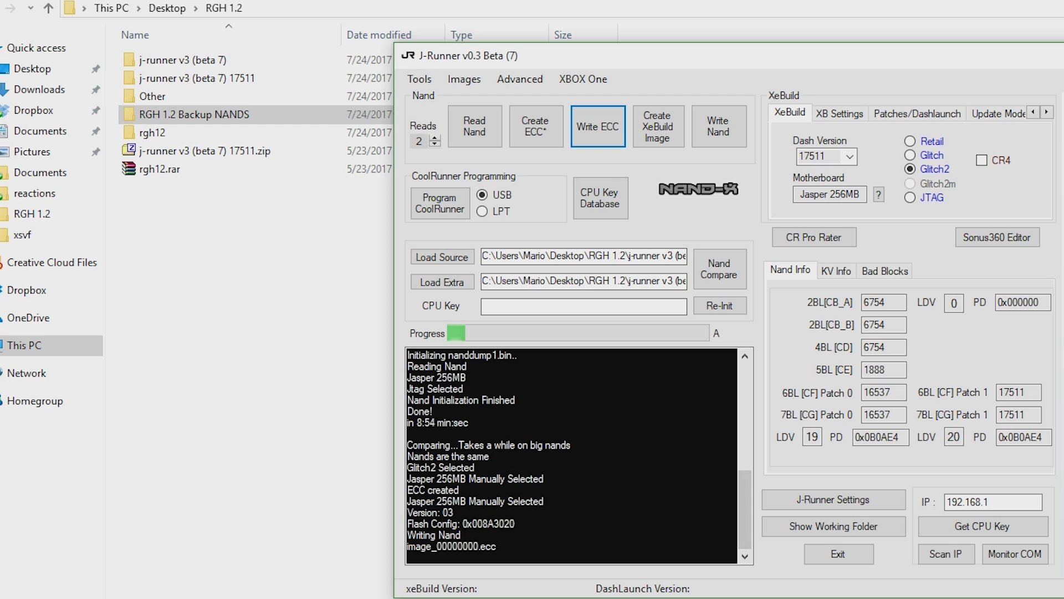
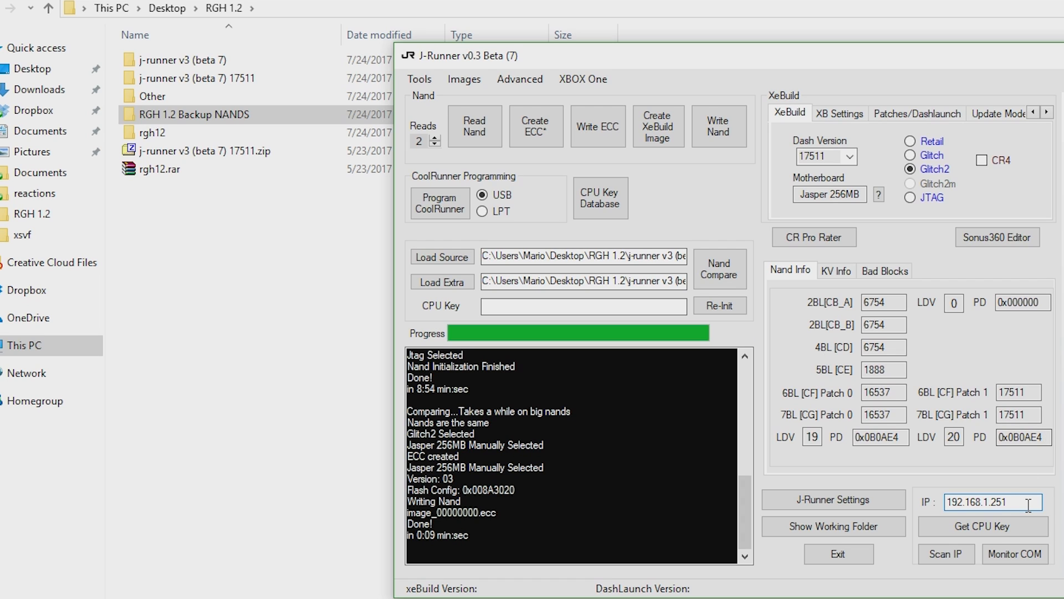
Get the console's CPU key from IP 192.168.1.251 and create the XeBuild image with Glitch2 selected.
{"action": "left_click", "coordinate": [982, 530]}
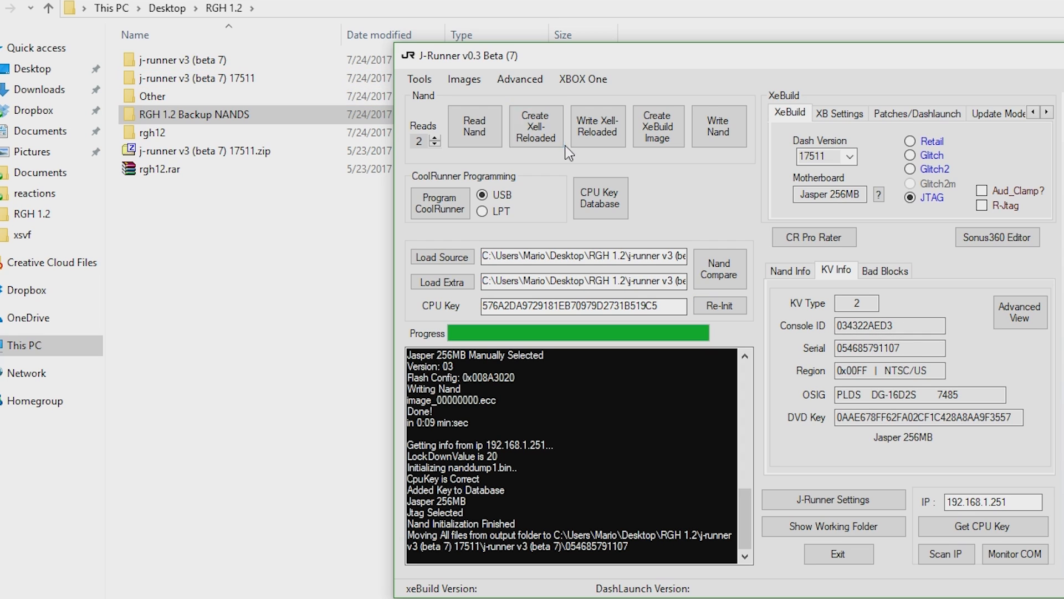
{"action": "left_click", "coordinate": [936, 174]}
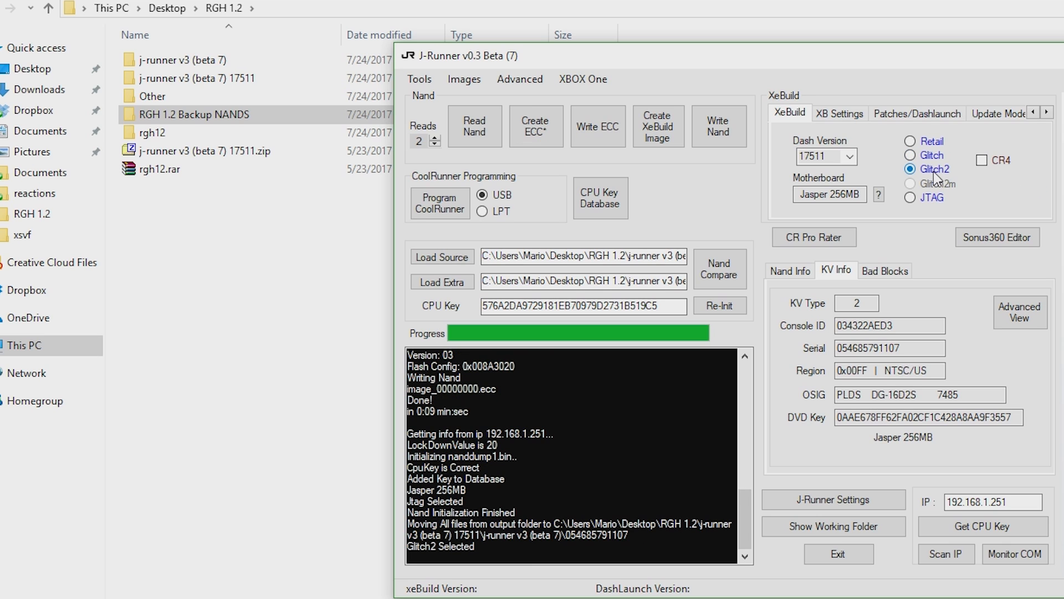
{"action": "left_click", "coordinate": [675, 146]}
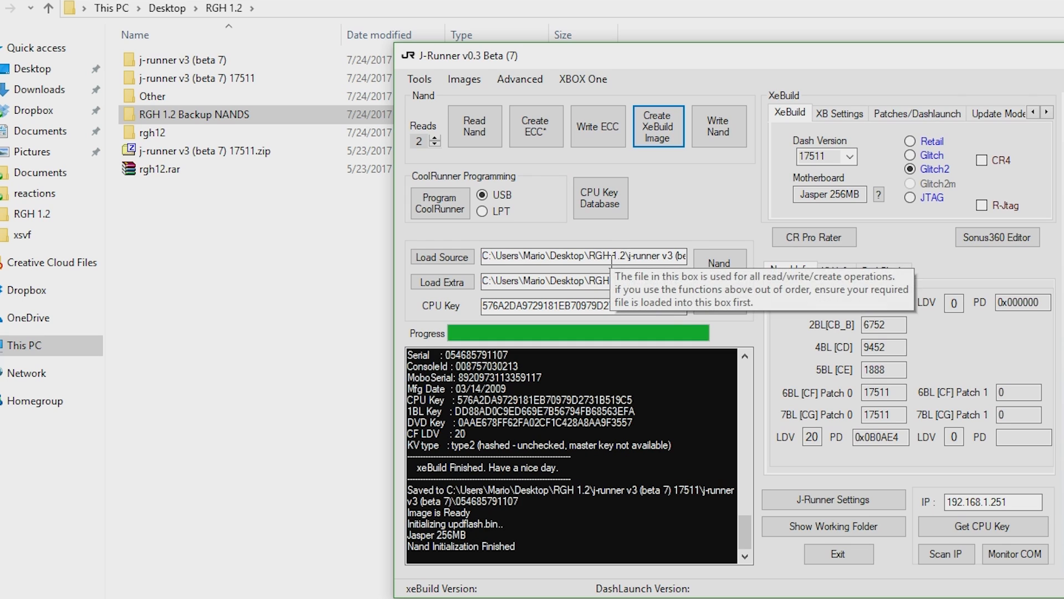
Check that the source file is updflash.bin and write it to the console's nand as Jasper 256MB.
{"action": "left_click_drag", "start_coordinate": [612, 264], "coordinate": [753, 259]}
{"action": "left_click", "coordinate": [675, 256]}
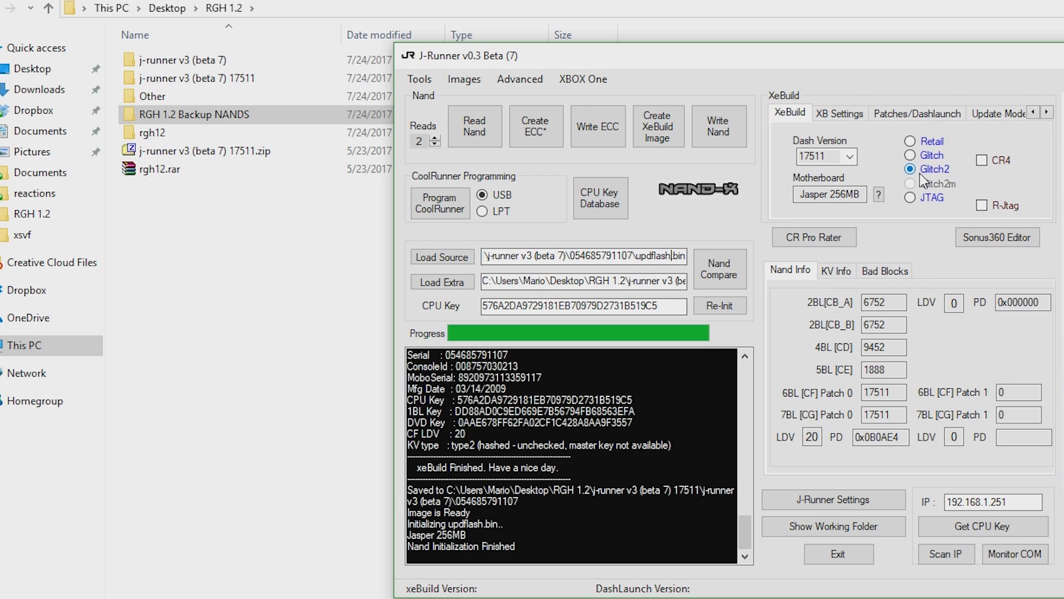
{"action": "left_click", "coordinate": [716, 123]}
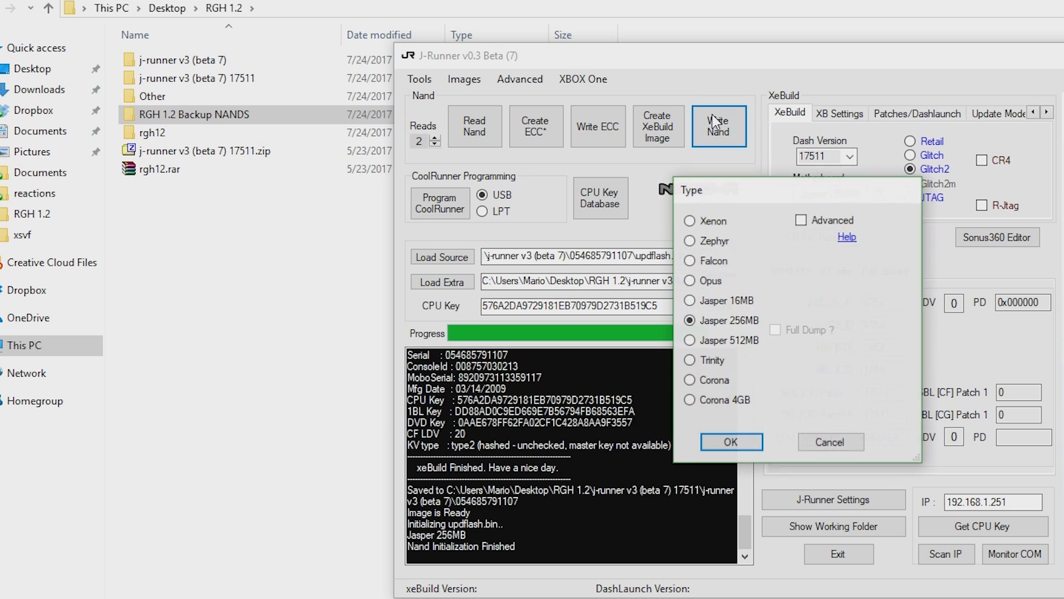
{"action": "left_click", "coordinate": [750, 443]}
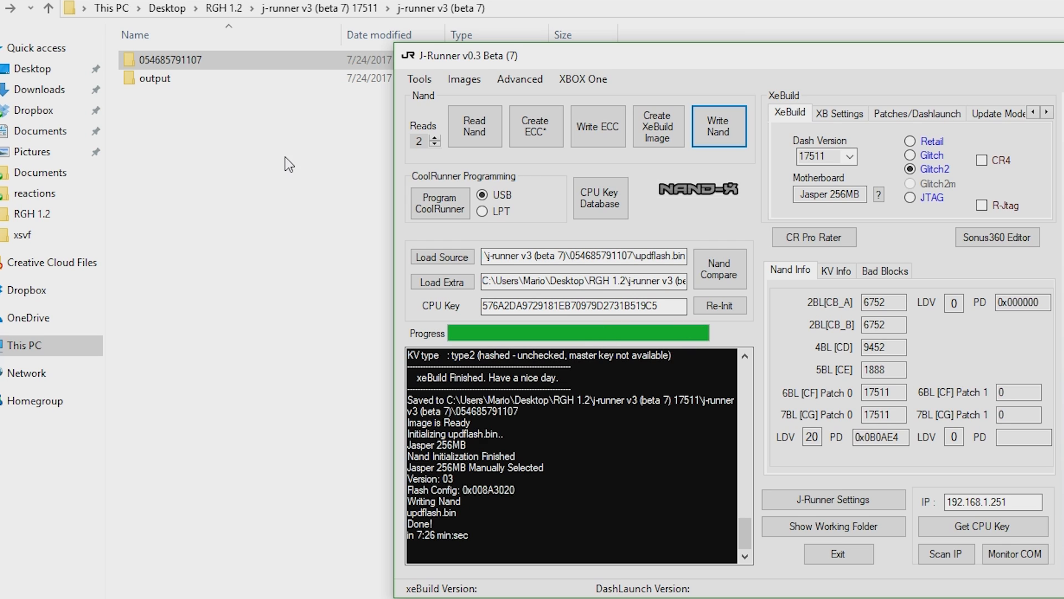
Examine the nand dumps, CPU key text file and updflash.bin in the console's serial-number folder, and return to J-Runner.
{"action": "left_click", "coordinate": [250, 141]}
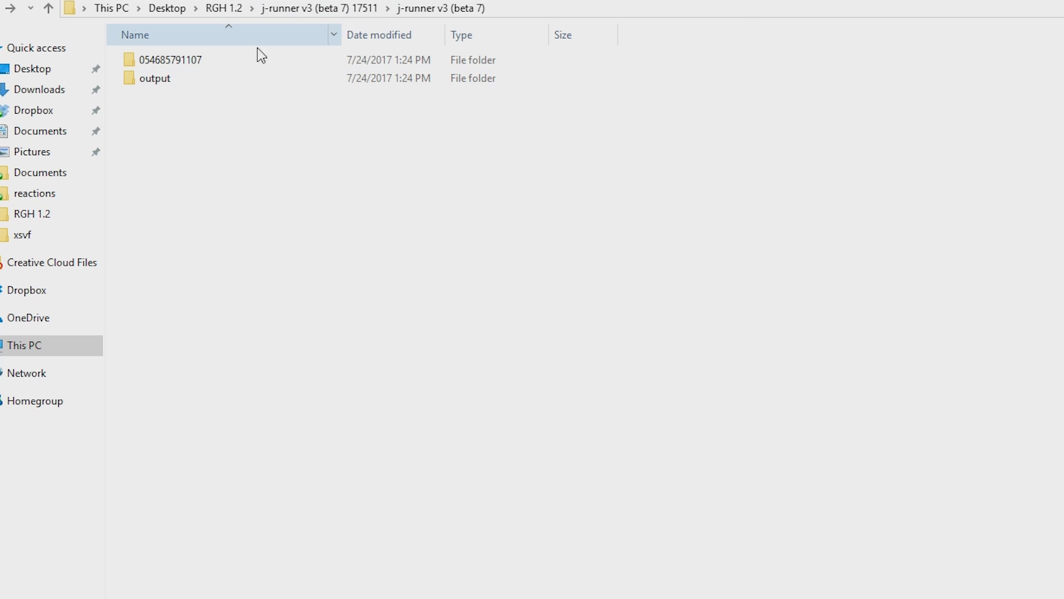
{"action": "double_click", "coordinate": [212, 63]}
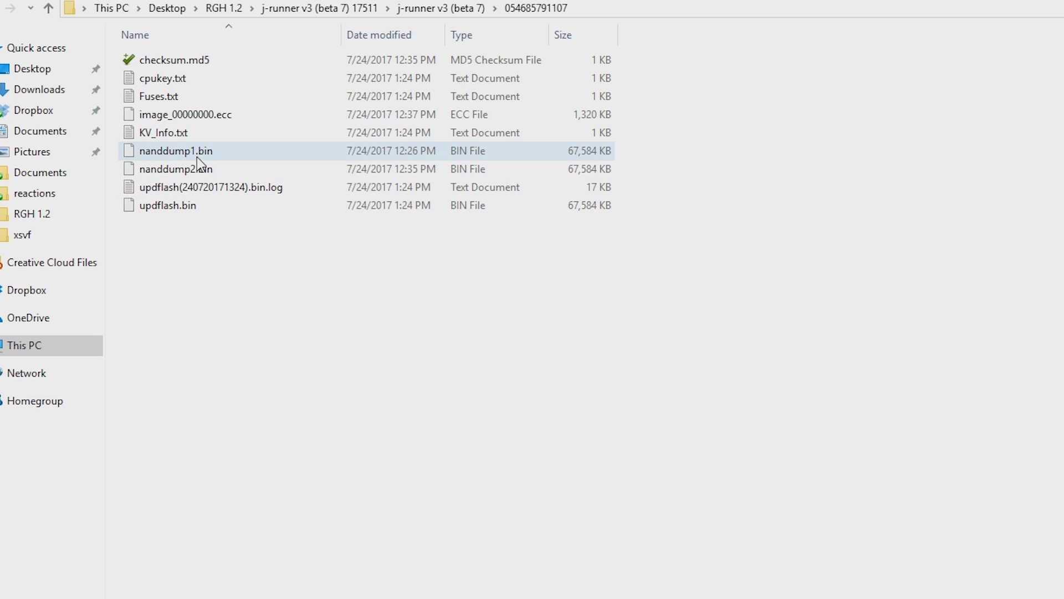
{"action": "left_click", "coordinate": [432, 10]}
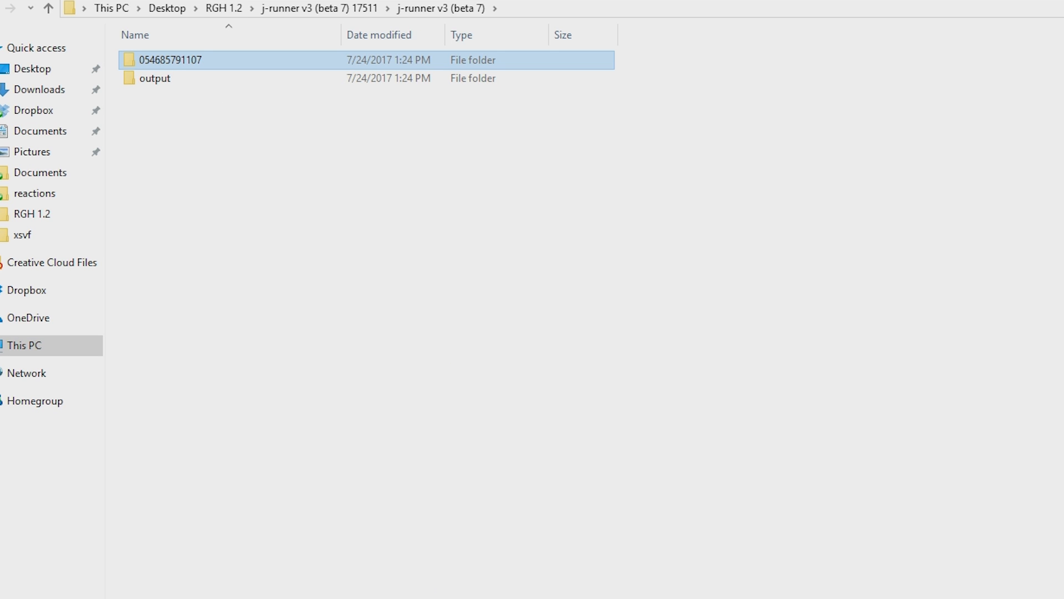
{"action": "key", "text": "alt+Tab"}
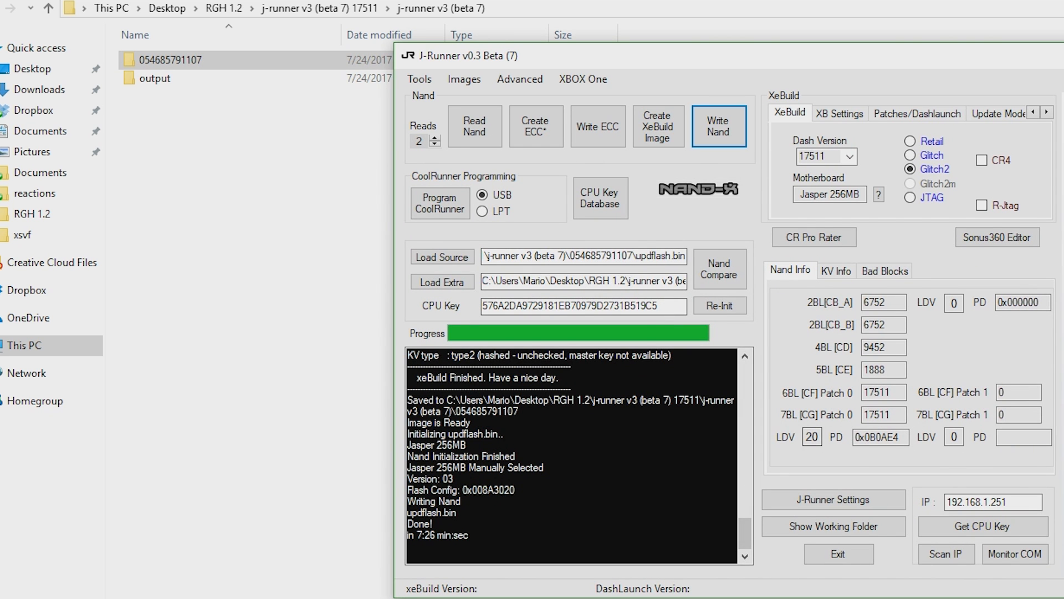